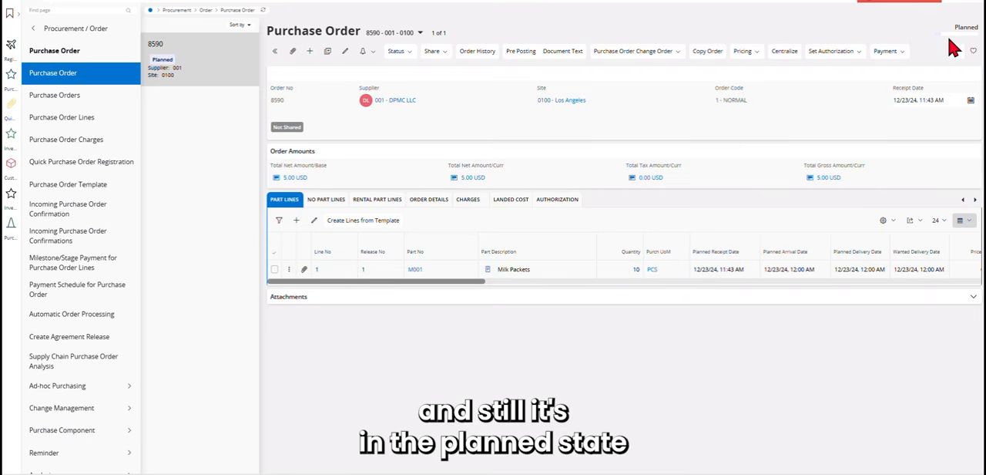
# Step: Release the planned purchase order for Milk Packets from supplier DPMC LLC and confirm the status change
pyautogui.click(401, 51)
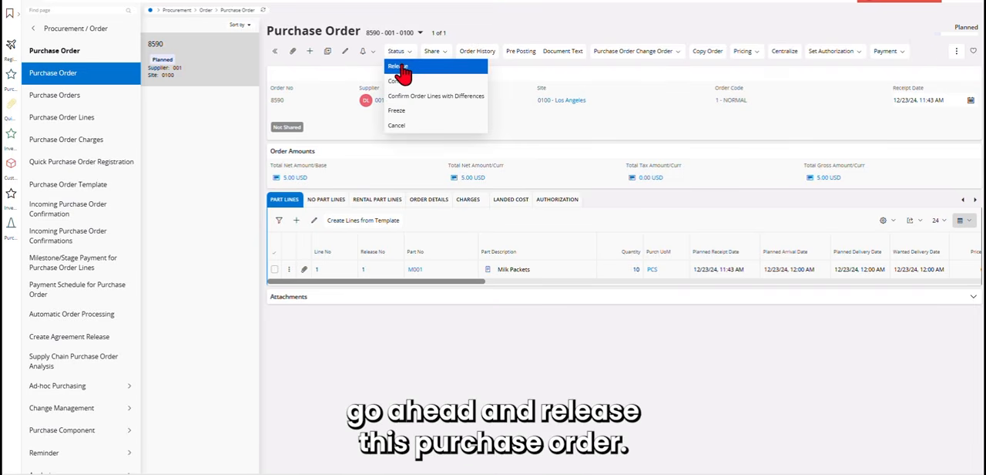
pyautogui.click(409, 75)
pyautogui.click(513, 146)
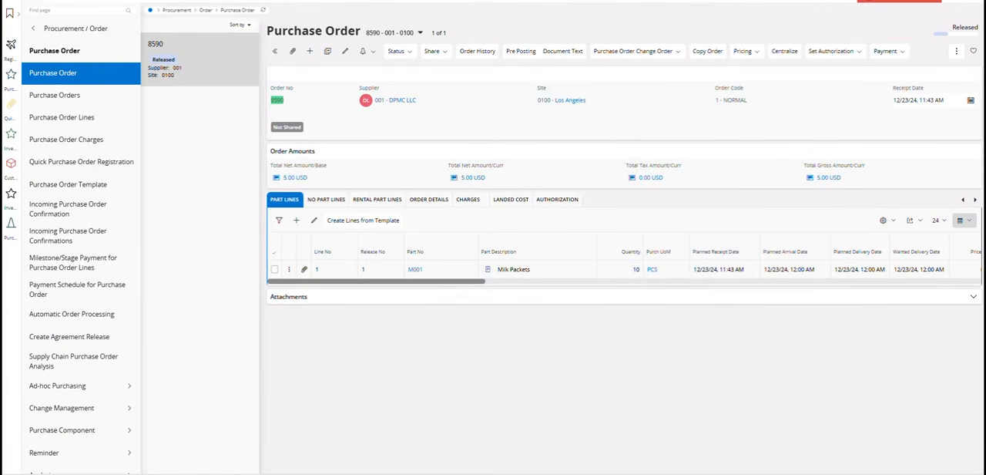
# Step: Go to Register Arrivals, filter Source Ref 1 by the released purchase order's number and select the line found
pyautogui.click(632, 1)
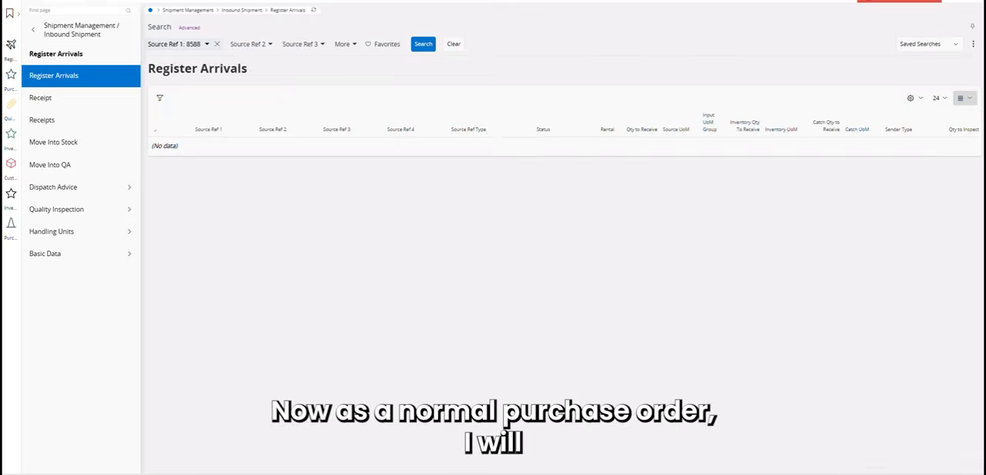
pyautogui.click(205, 44)
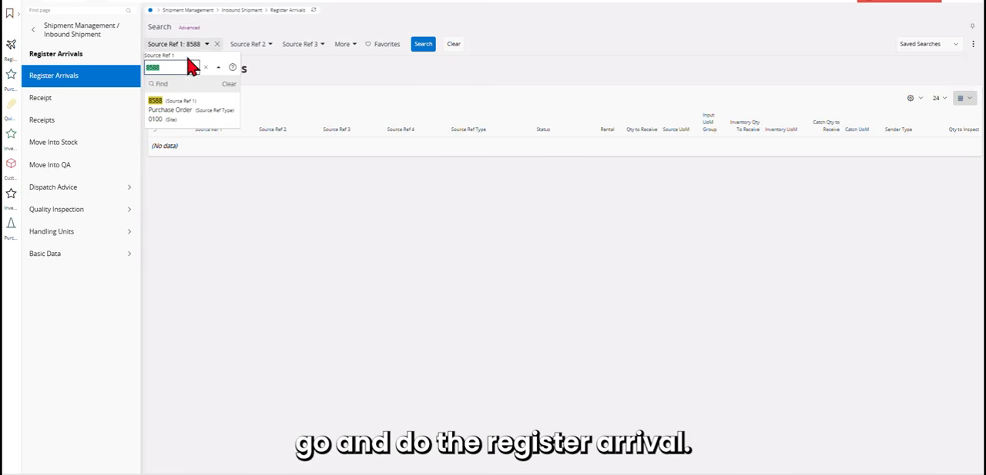
pyautogui.write('8590')
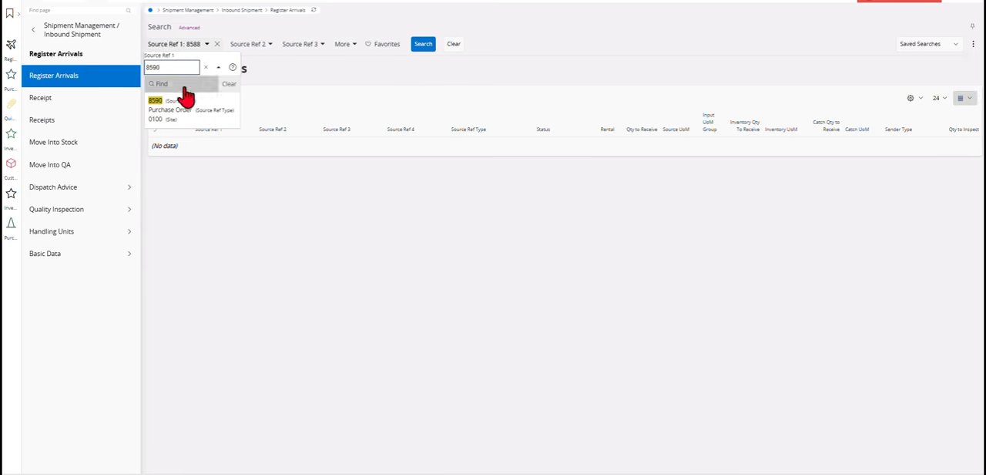
pyautogui.click(185, 101)
pyautogui.click(421, 44)
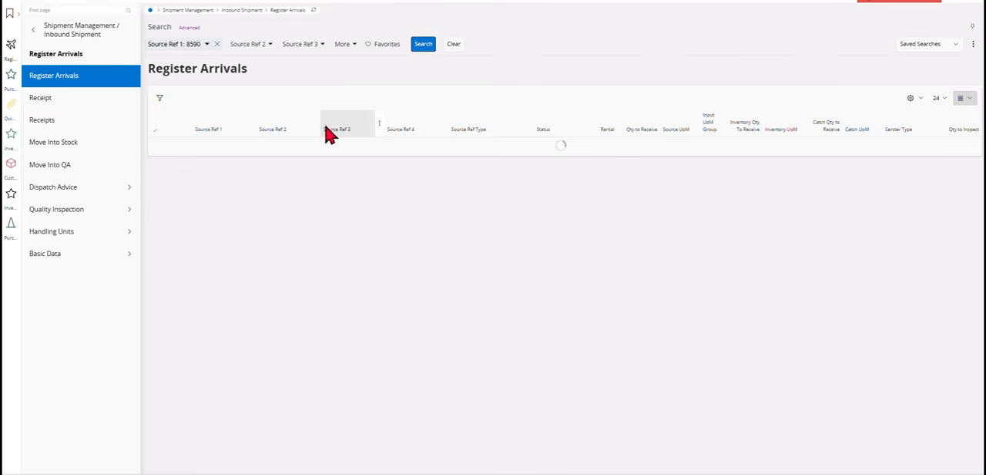
pyautogui.click(155, 147)
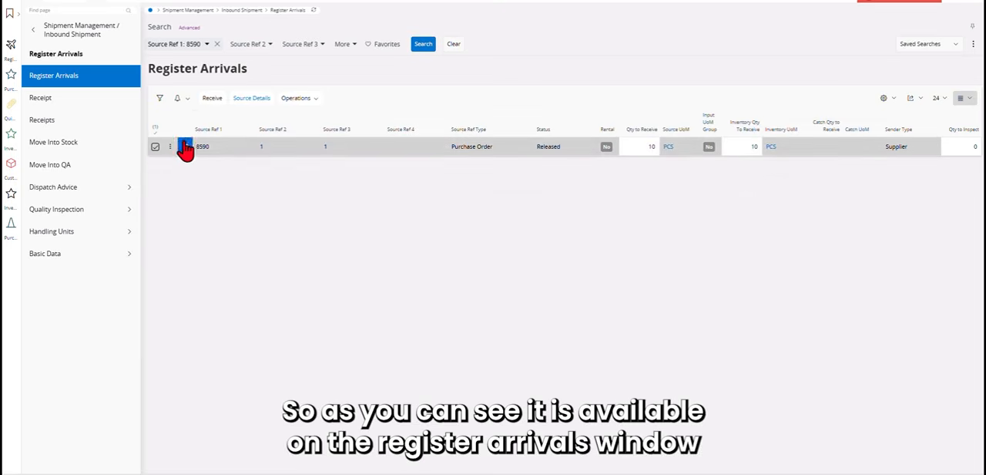
# Step: Try to receive the selected purchase order line with the receipt reference DHL, and close the receiving dialog
pyautogui.click(209, 98)
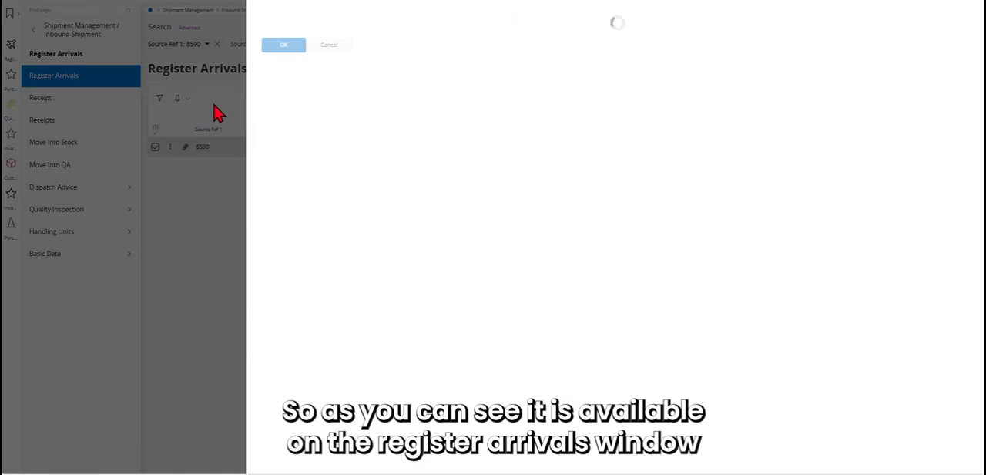
pyautogui.click(475, 53)
pyautogui.write('DHL')
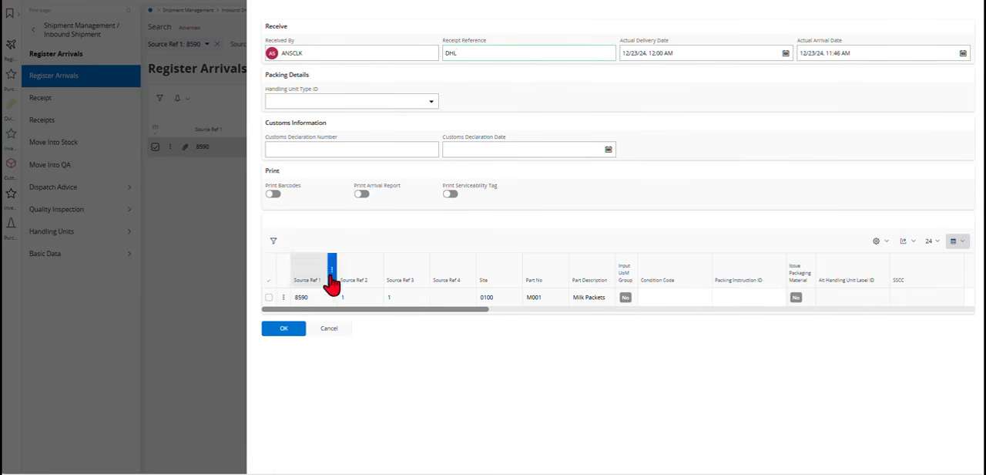
pyautogui.moveTo(309, 313); pyautogui.dragTo(523, 320)
pyautogui.click(283, 329)
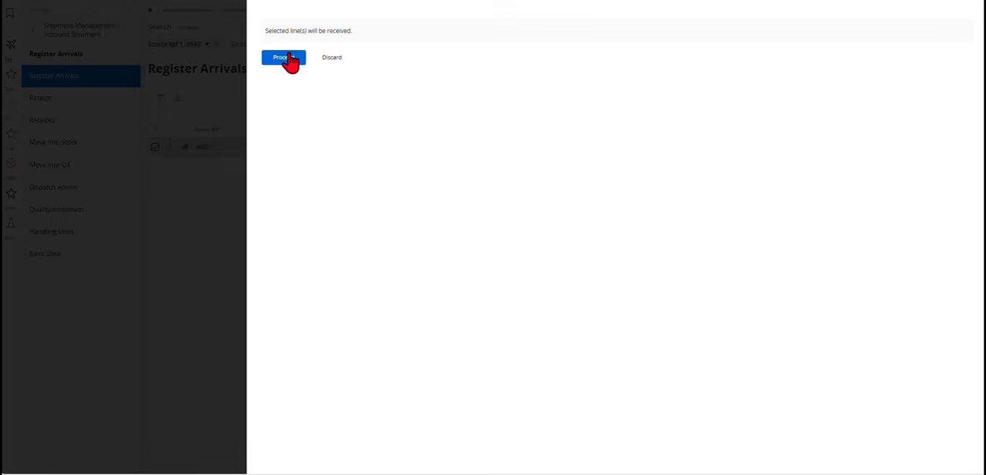
pyautogui.click(291, 58)
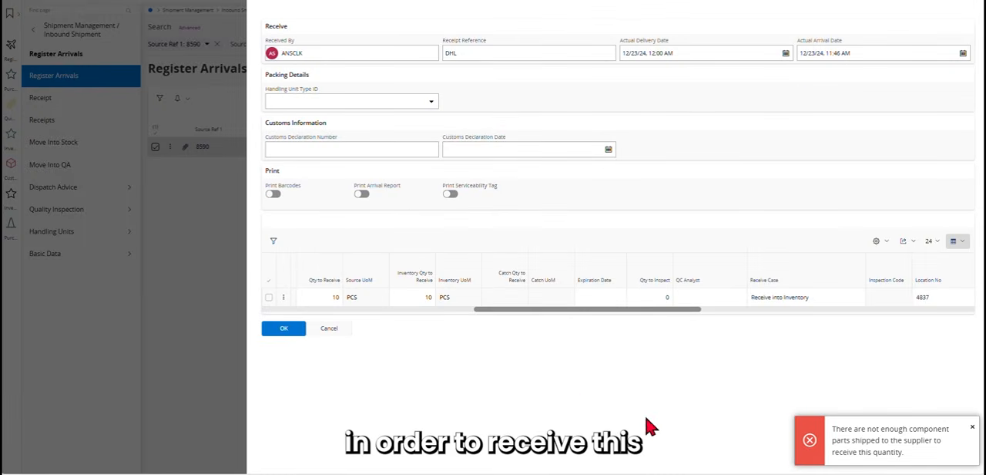
pyautogui.click(332, 329)
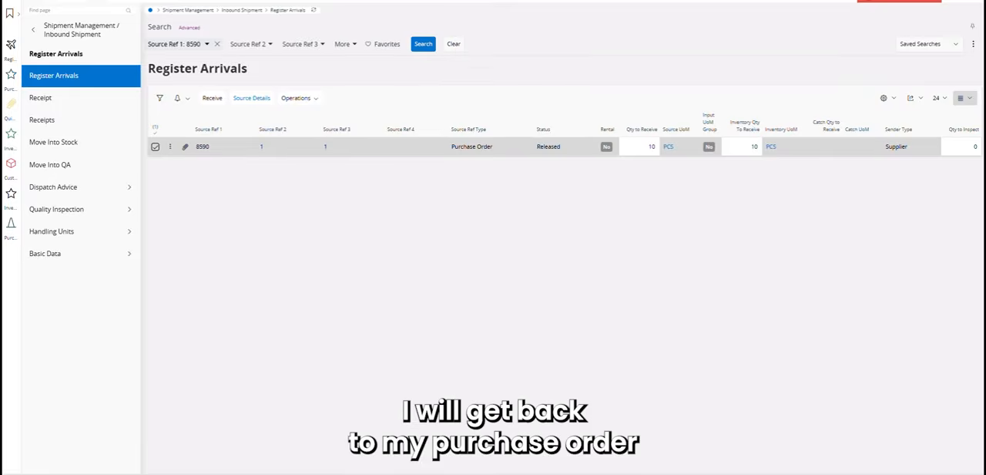
# Step: Return to the purchase order and open the supplier material for its Milk Packets line
pyautogui.click(139, 1)
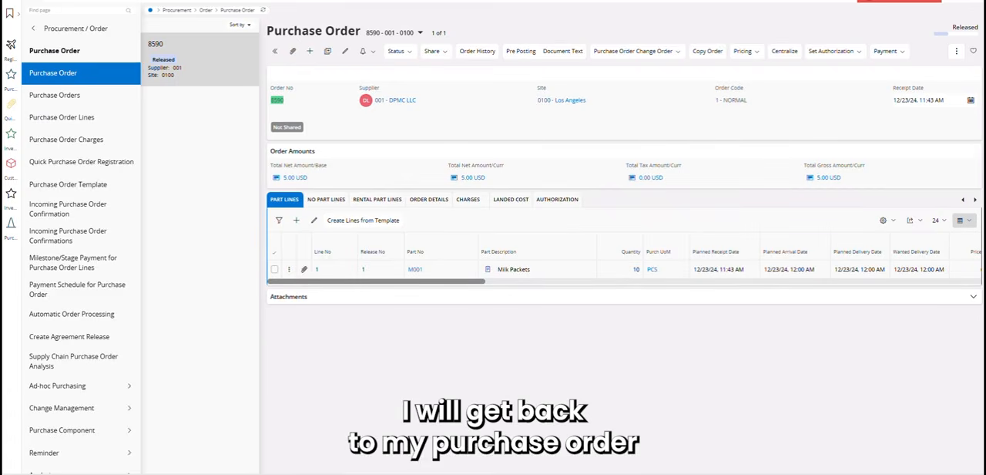
pyautogui.click(274, 269)
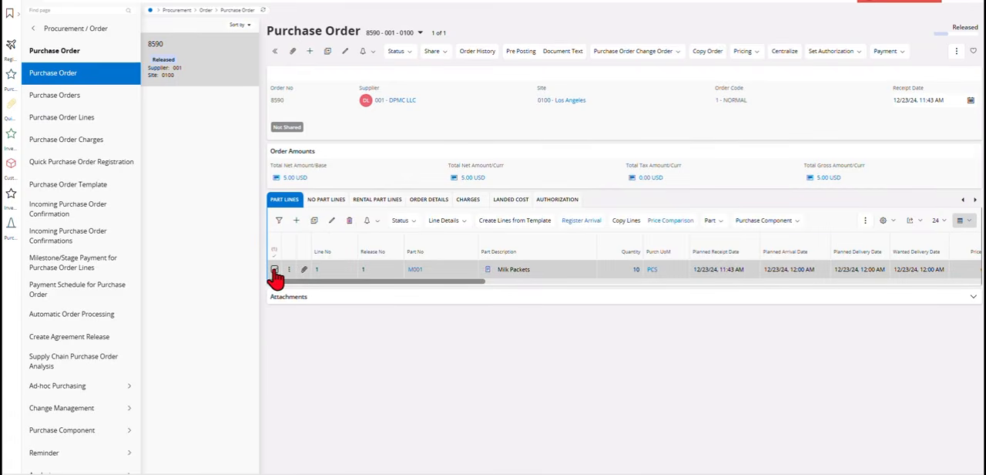
pyautogui.click(786, 230)
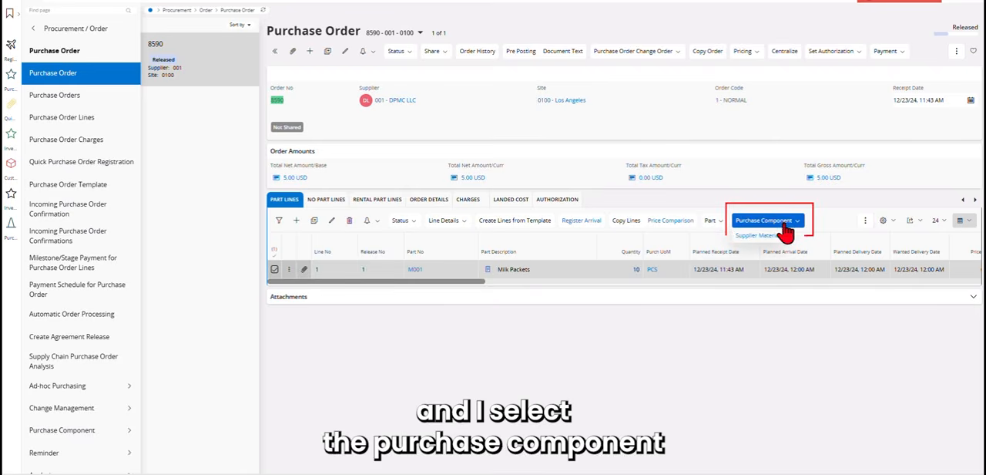
pyautogui.click(777, 235)
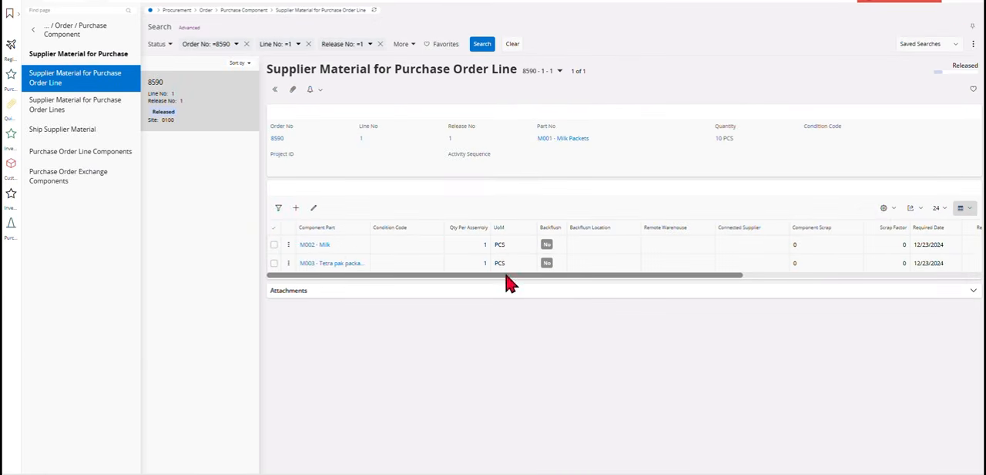
# Step: Reserve a quantity of 10 of component M002 - Milk from location 4946
pyautogui.click(275, 245)
pyautogui.click(408, 208)
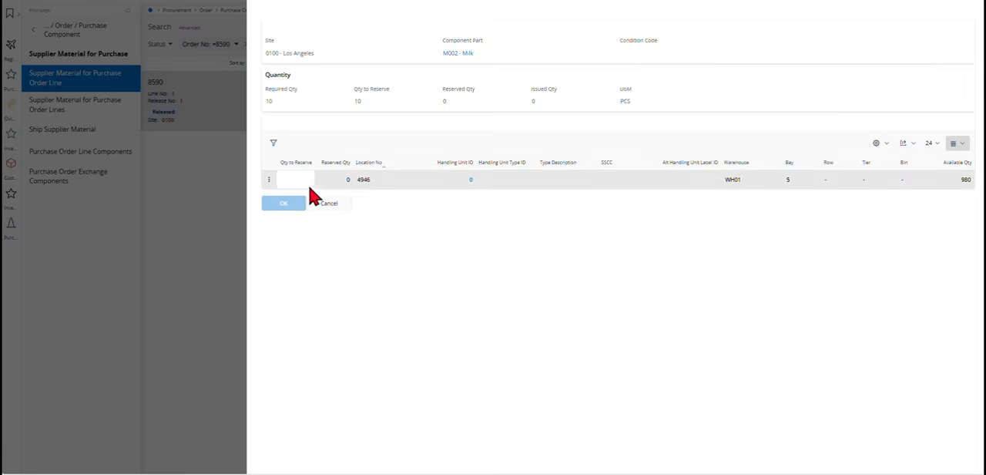
pyautogui.click(292, 179)
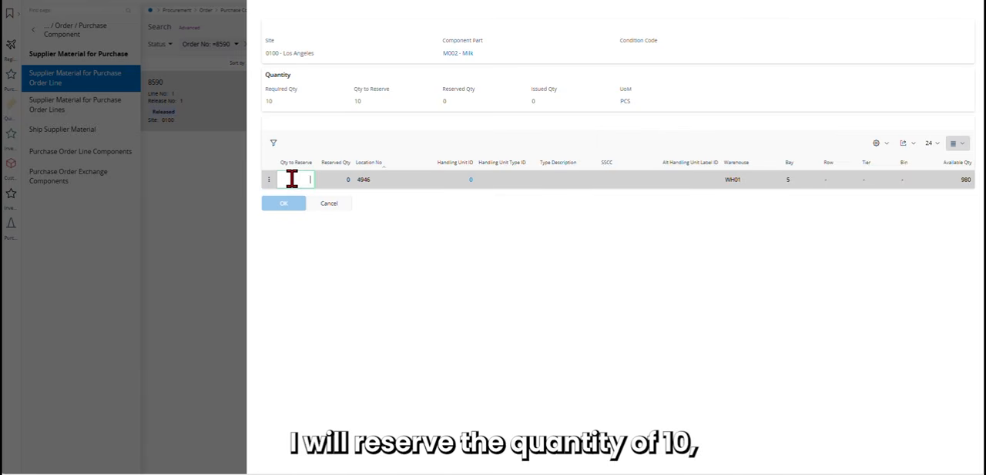
pyautogui.click(283, 196)
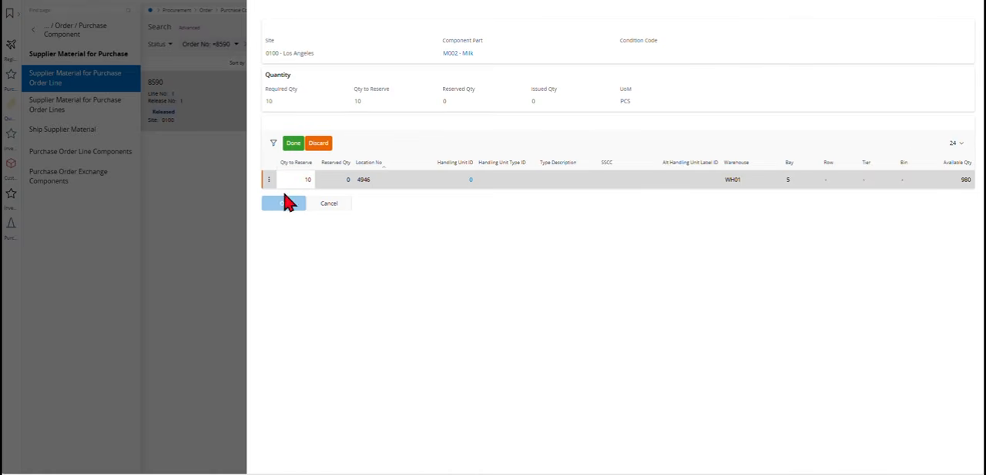
pyautogui.click(294, 143)
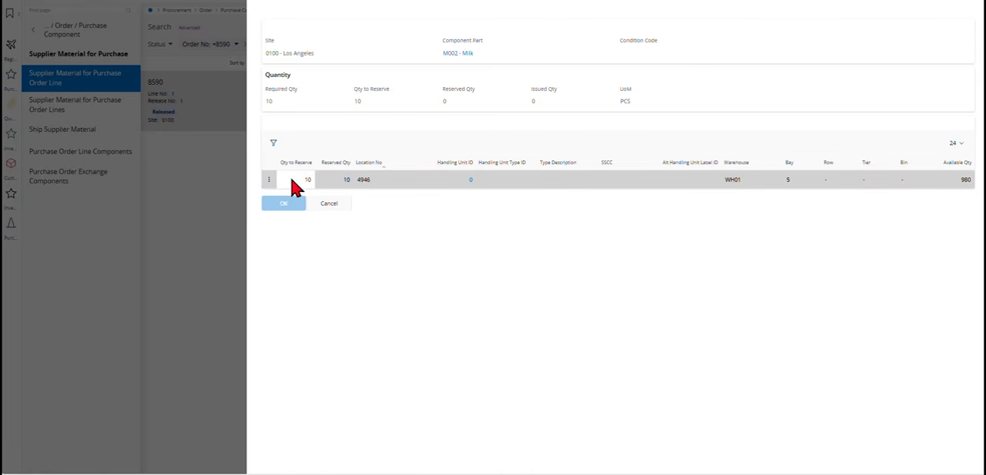
pyautogui.click(293, 203)
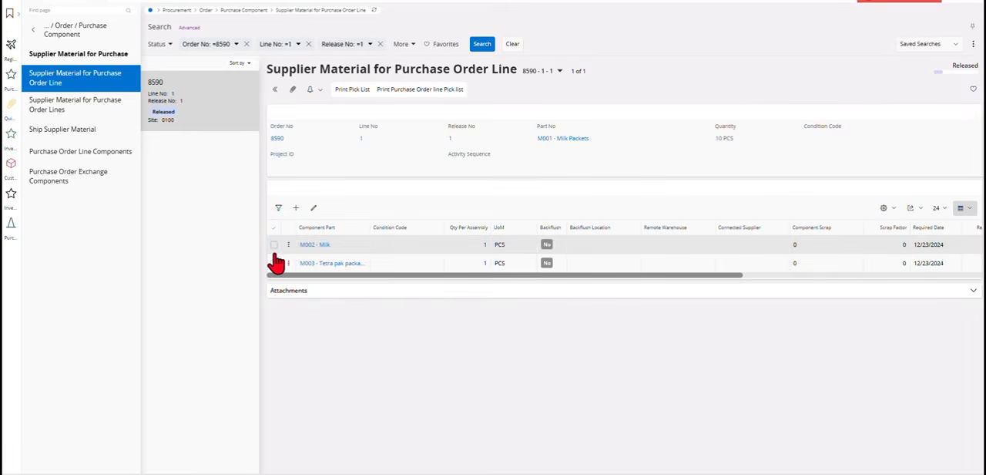
# Step: Reserve a quantity of 10 of component M003 - Tetra pak packaging material from location 4837, and refresh the page
pyautogui.click(274, 263)
pyautogui.click(406, 216)
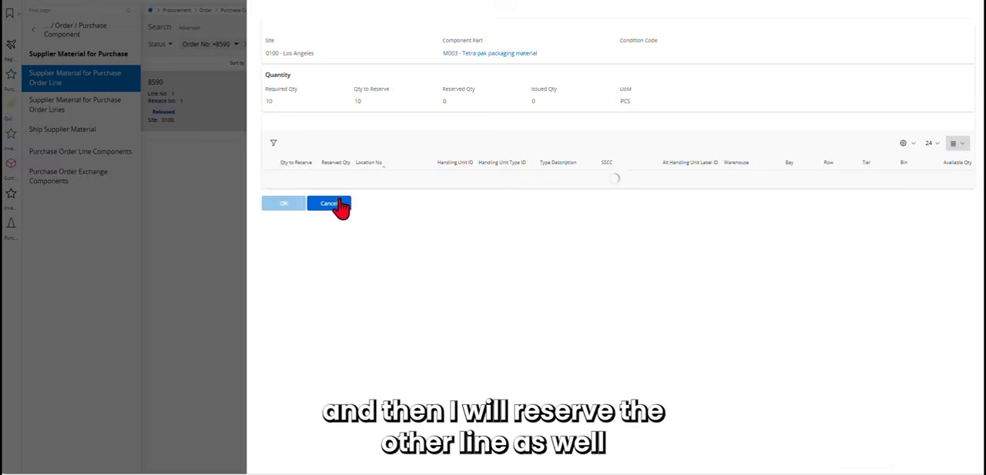
pyautogui.click(293, 179)
pyautogui.write('10')
pyautogui.click(283, 196)
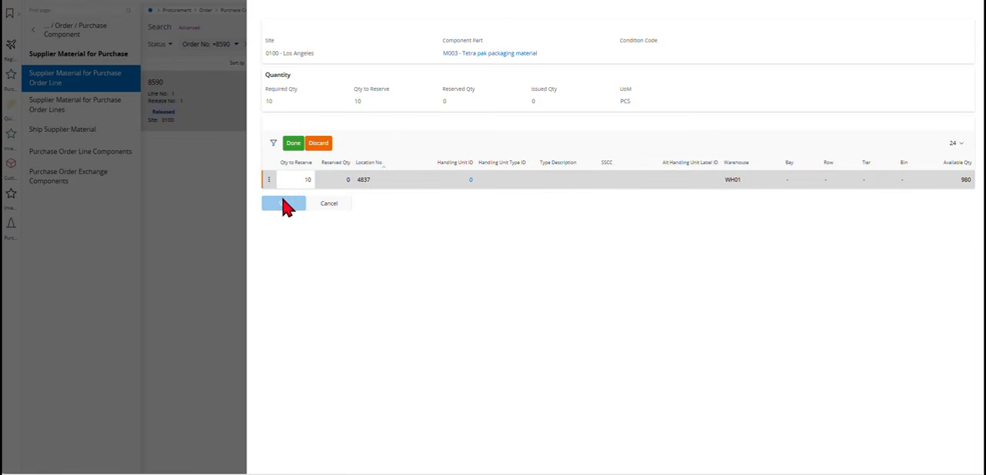
pyautogui.click(293, 145)
pyautogui.click(286, 204)
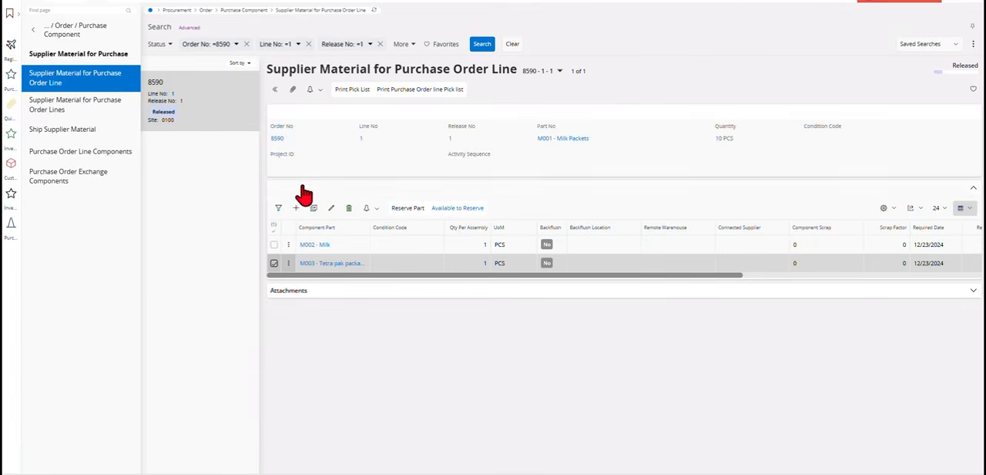
pyautogui.click(374, 10)
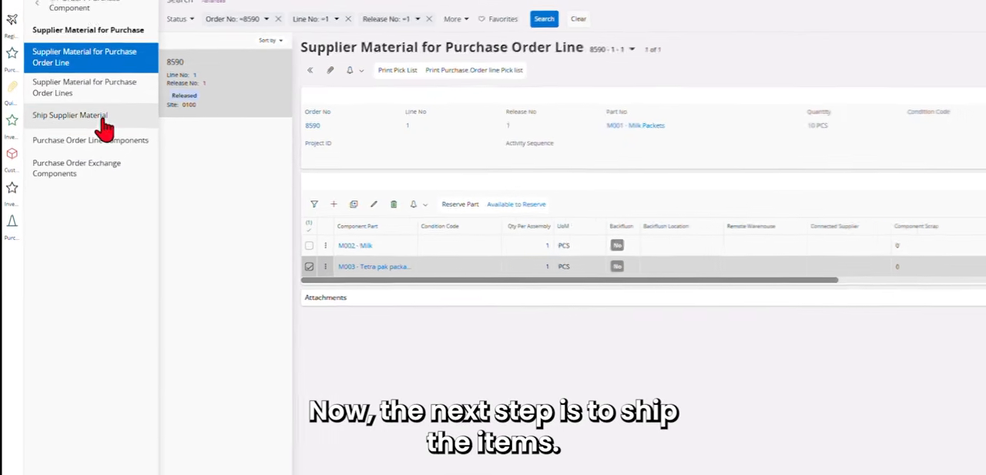
# Step: Open Ship Supplier Material and search for the reserved components by the purchase order's number
pyautogui.click(106, 125)
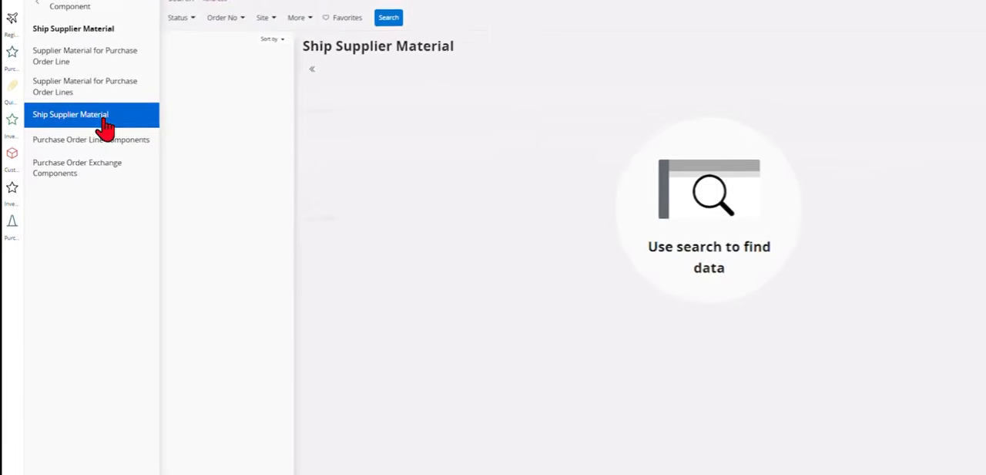
pyautogui.click(205, 48)
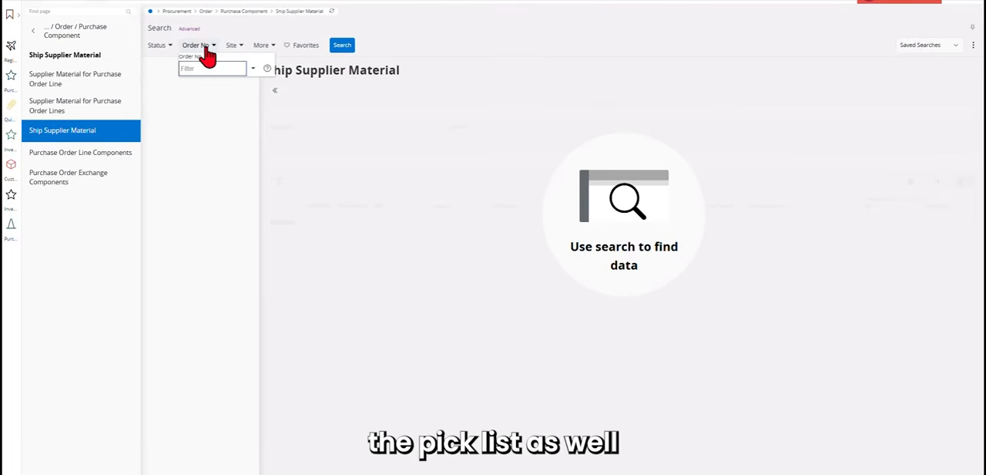
pyautogui.write('8590')
pyautogui.click(219, 100)
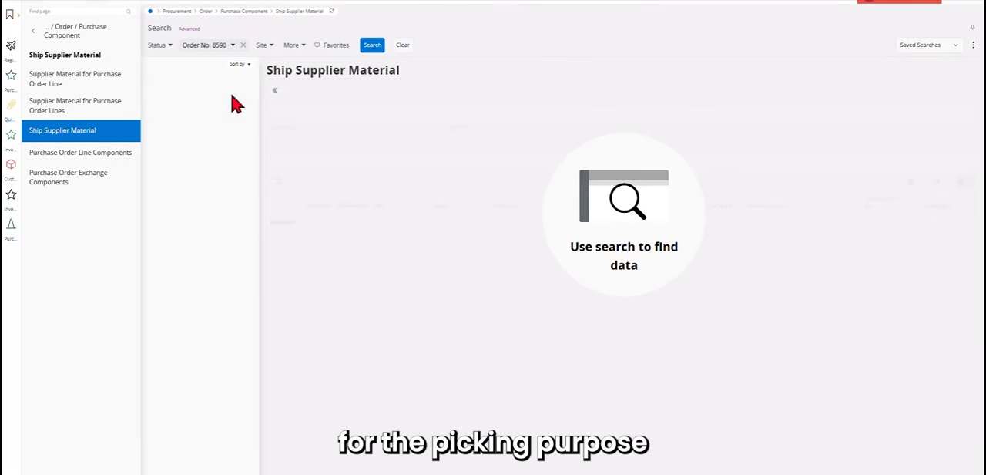
pyautogui.click(384, 48)
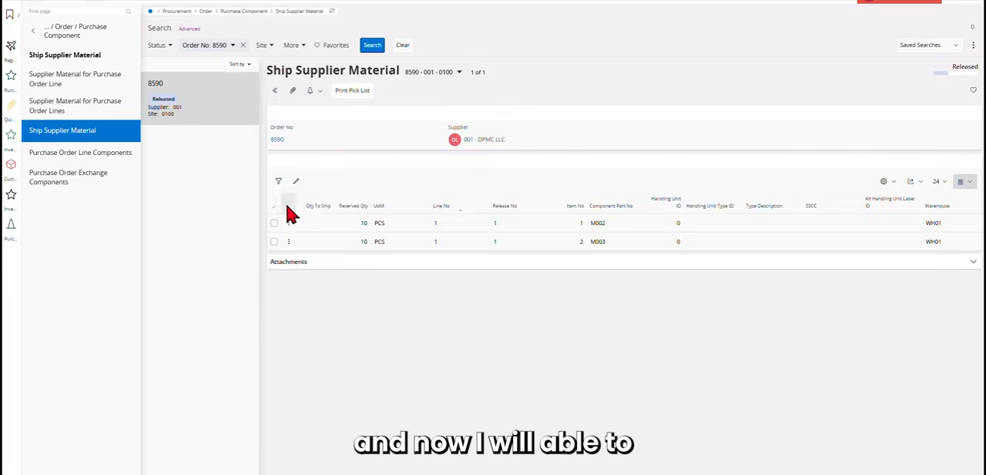
# Step: Ship the full quantity of 10 for both components, M002 and M003, and save the shipment
pyautogui.click(273, 205)
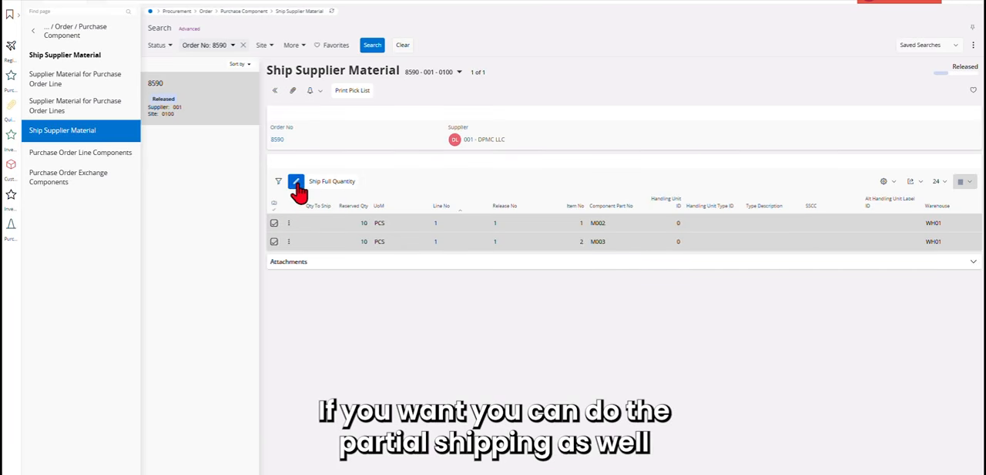
pyautogui.click(296, 182)
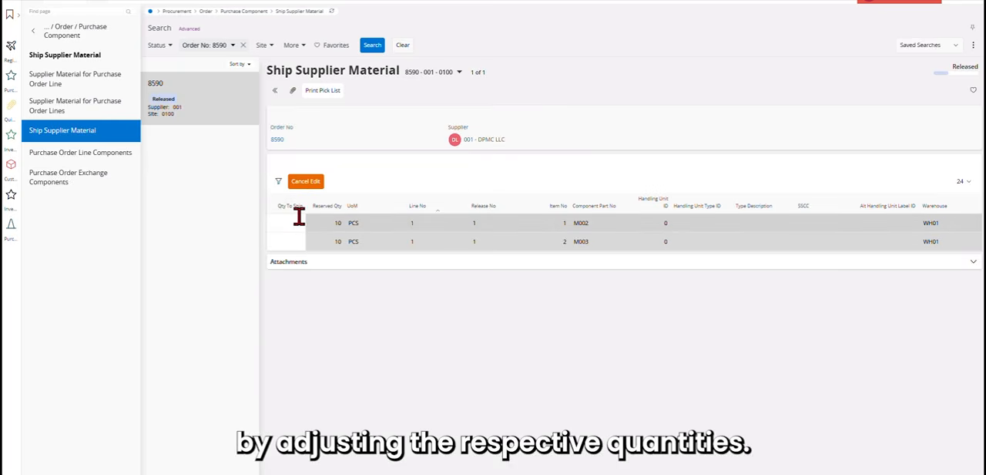
pyautogui.click(307, 184)
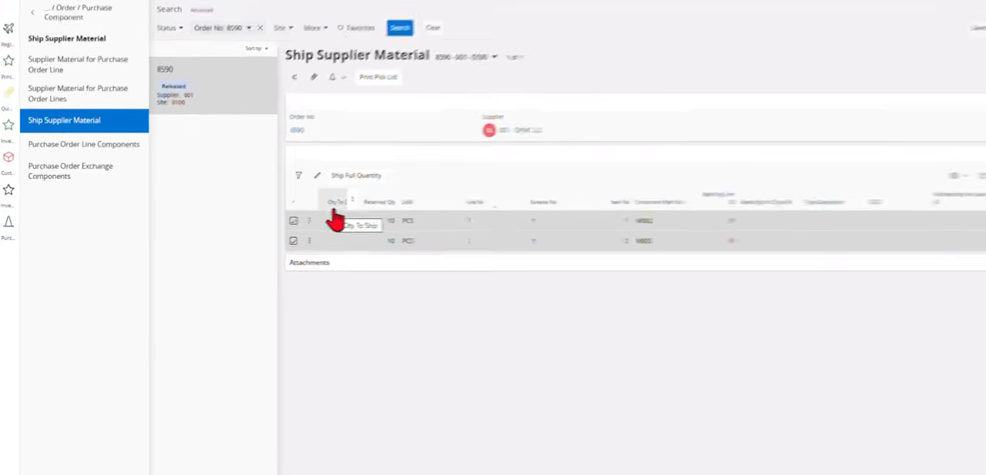
pyautogui.click(333, 194)
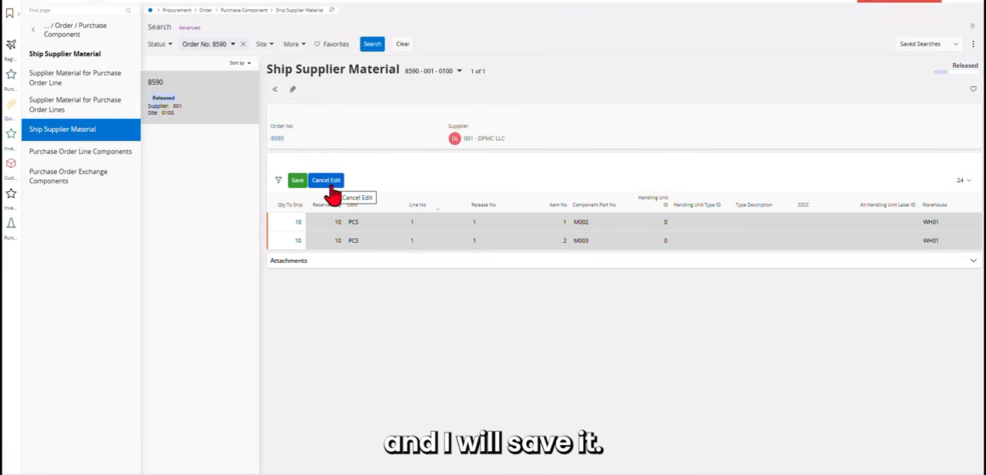
pyautogui.click(300, 183)
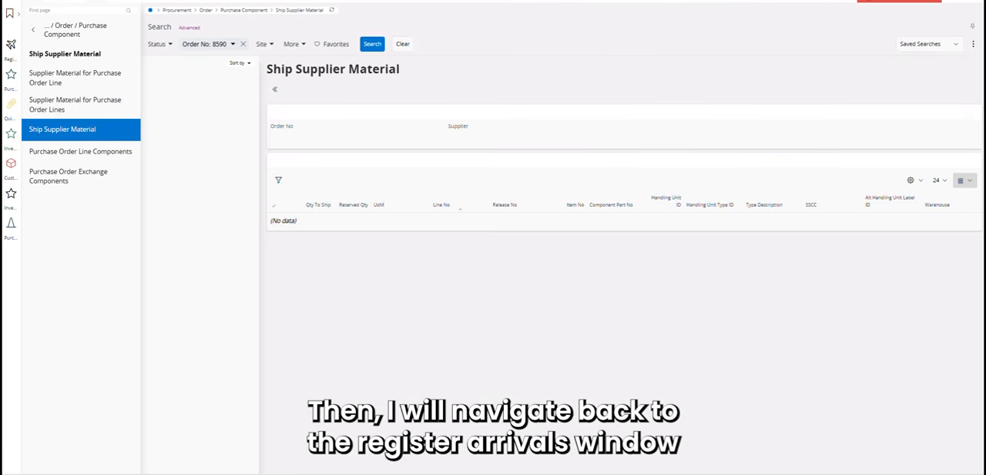
# Step: Receive the purchase order's Milk Packets line in Register Arrivals, proceeding with the receipt, and switch back to the purchase order
pyautogui.hotkey('ctrl', 'shift', 'Tab')
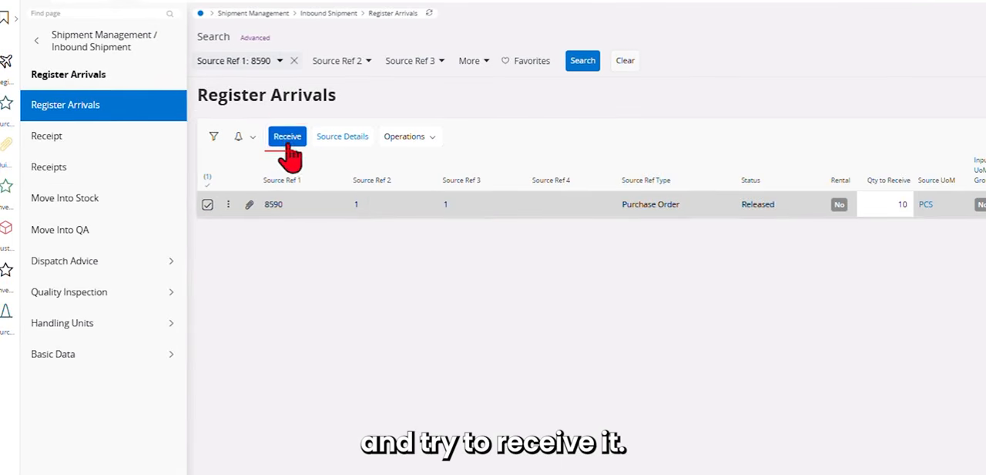
pyautogui.click(287, 139)
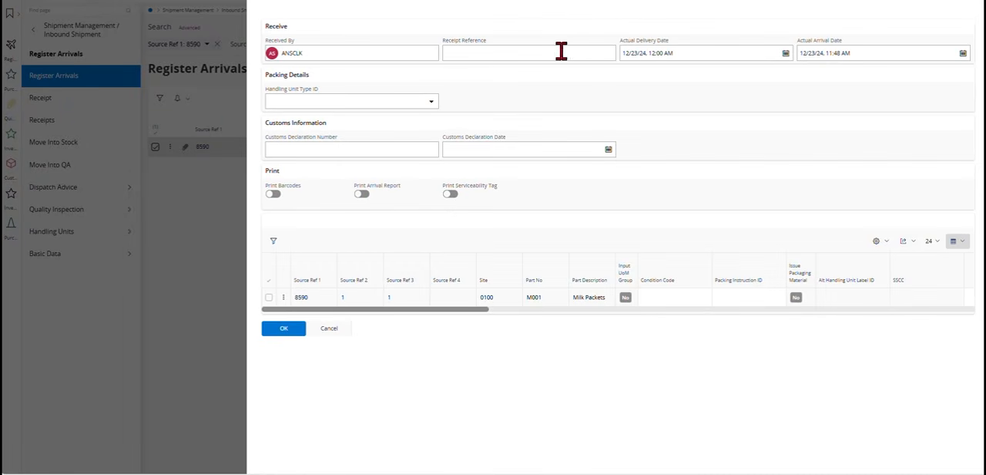
pyautogui.rightClick(546, 52)
pyautogui.click(529, 38)
pyautogui.click(295, 329)
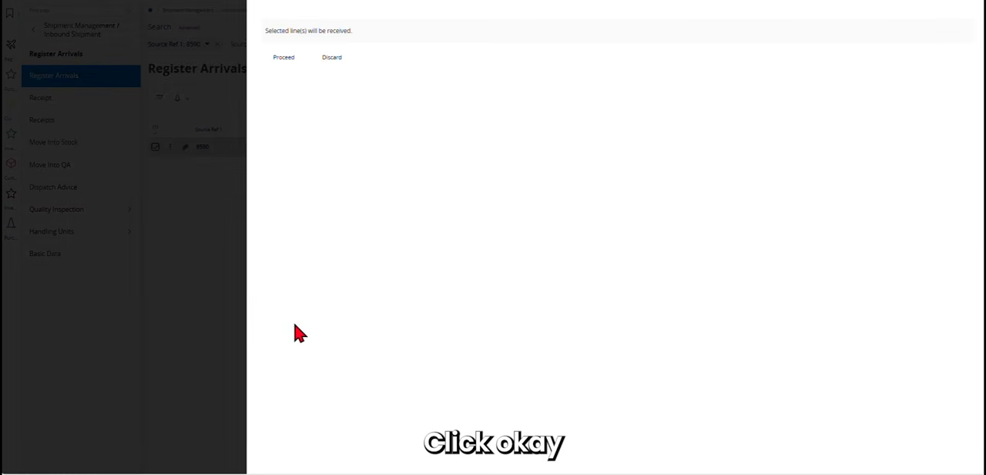
pyautogui.click(269, 62)
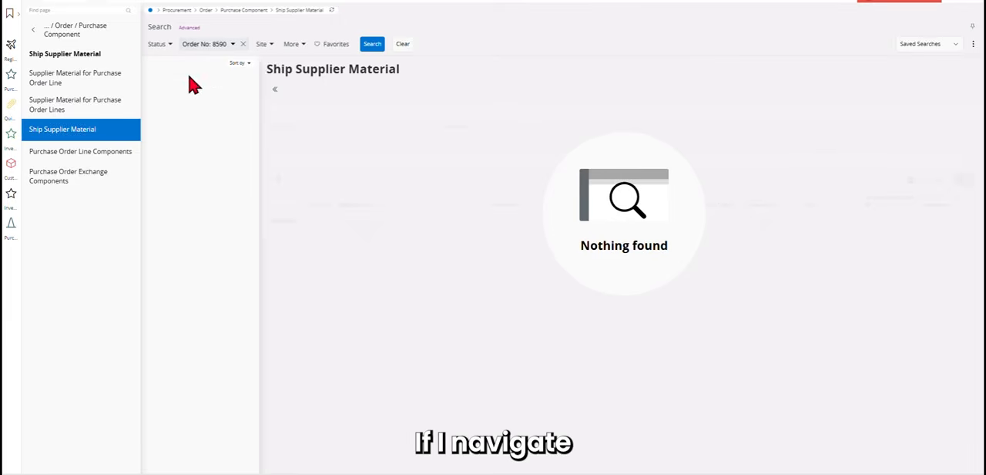
pyautogui.click(80, 6)
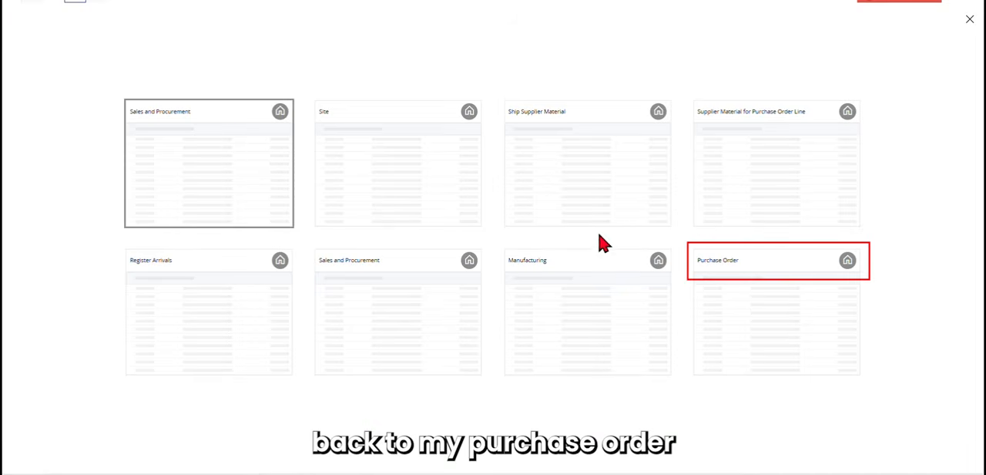
pyautogui.click(715, 282)
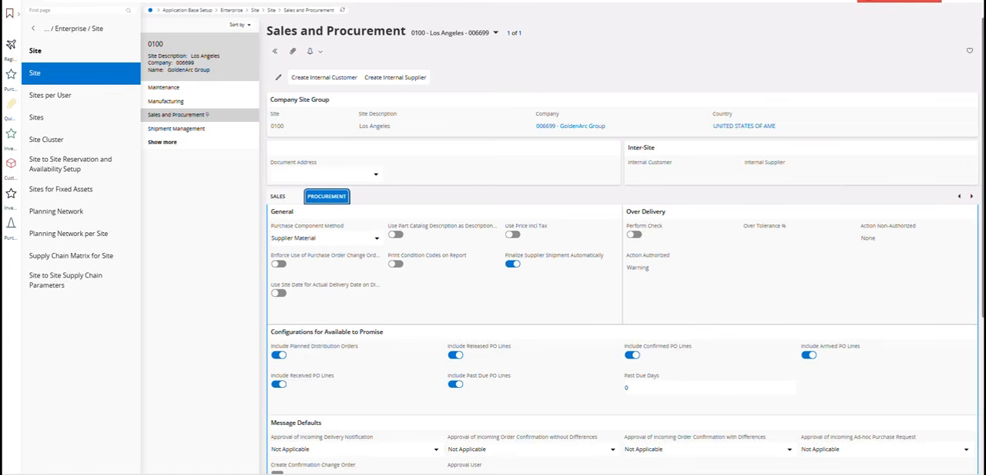
# Step: Set the Purchase Component Method of site 0100 - Los Angeles to Customer Order in its procurement settings
pyautogui.click(327, 195)
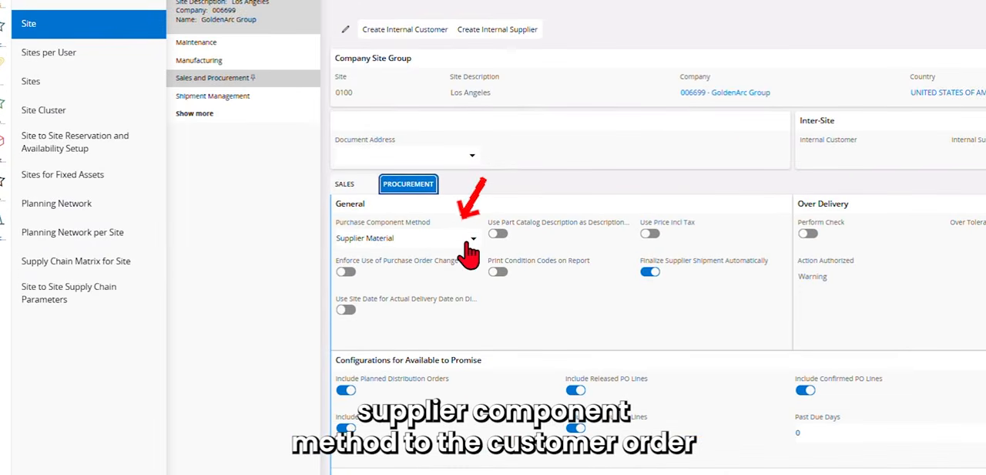
pyautogui.click(472, 239)
pyautogui.click(450, 260)
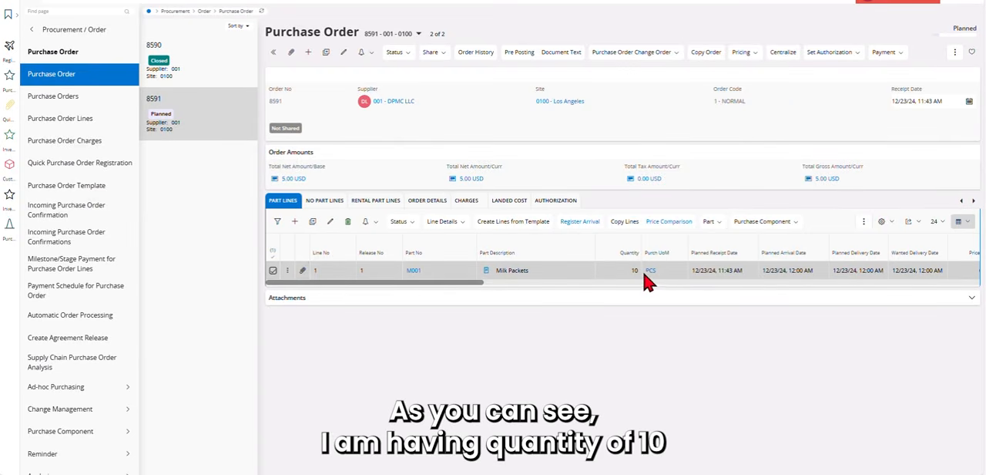
# Step: Release the planned purchase order for 10 PCS of M001 Milk Packets
pyautogui.click(397, 51)
pyautogui.click(397, 69)
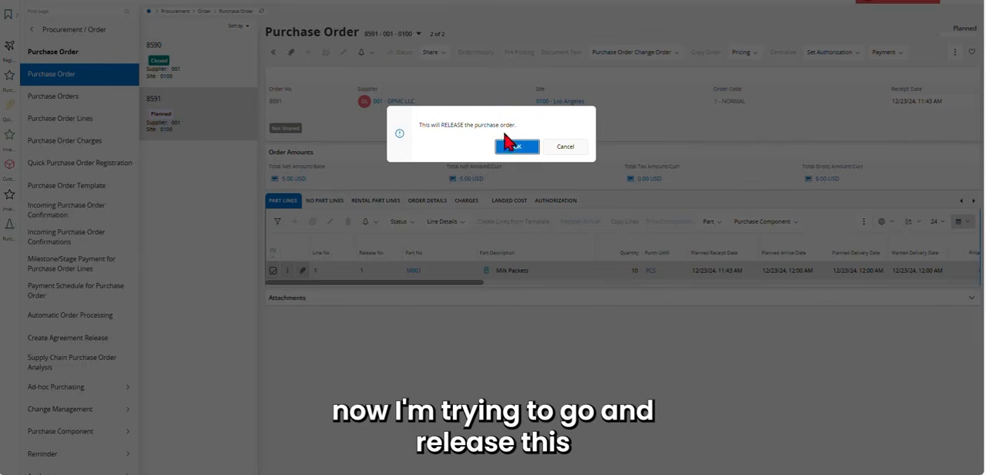
pyautogui.click(524, 151)
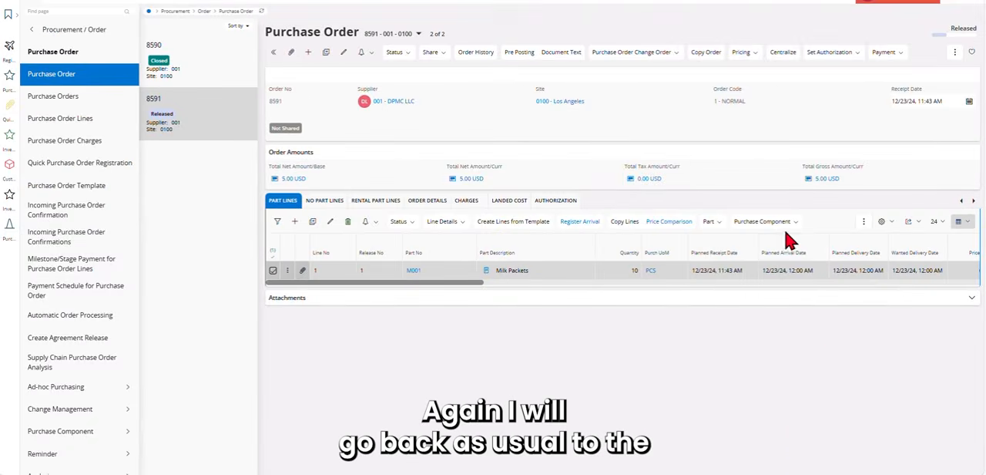
# Step: Copy the order number from the Milk Packets line's component customer order lines and open that customer order's details
pyautogui.click(788, 226)
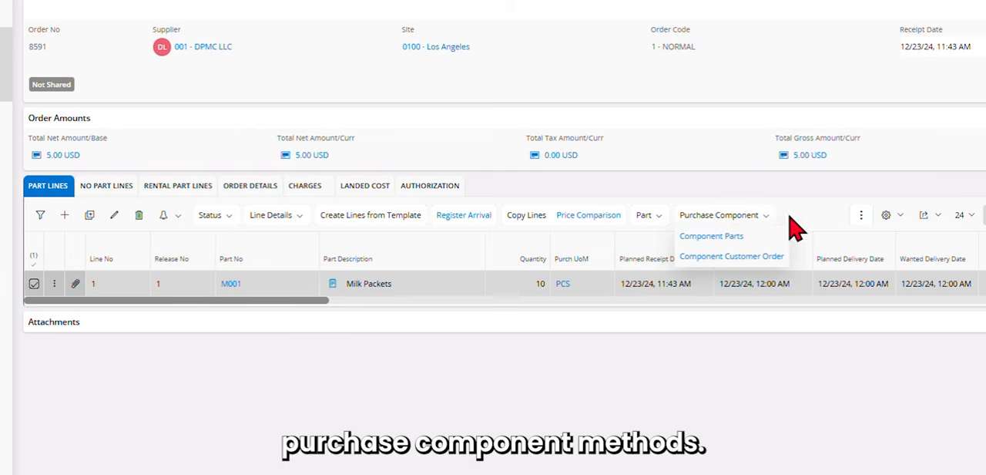
pyautogui.click(758, 262)
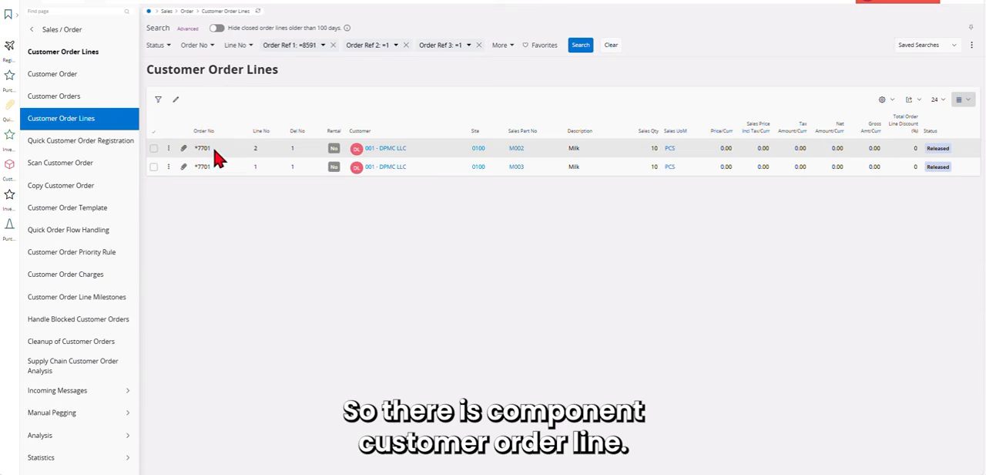
pyautogui.moveTo(201, 148); pyautogui.dragTo(196, 157)
pyautogui.hotkey('ctrl', 'c')
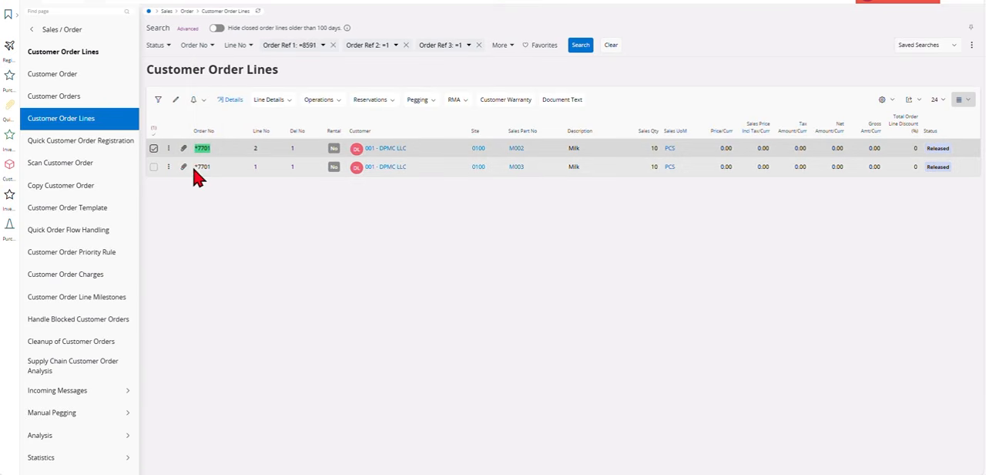
pyautogui.rightClick(229, 101)
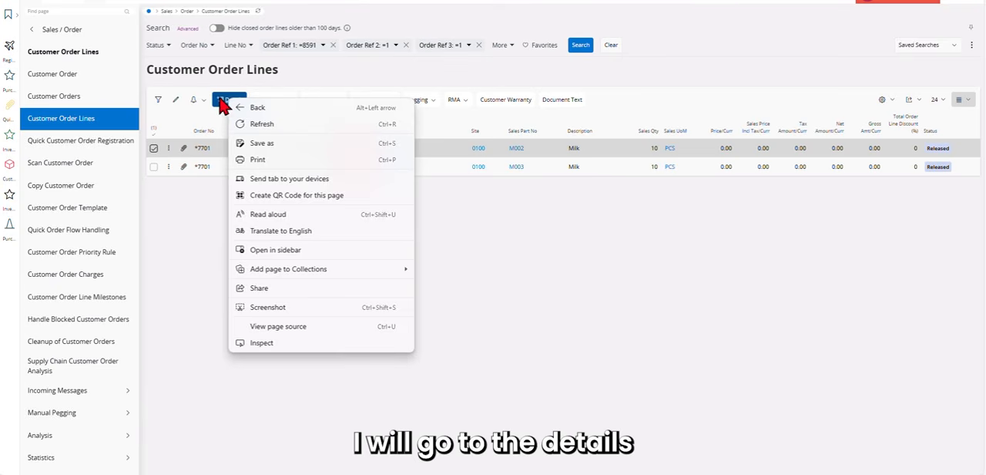
pyautogui.click(224, 105)
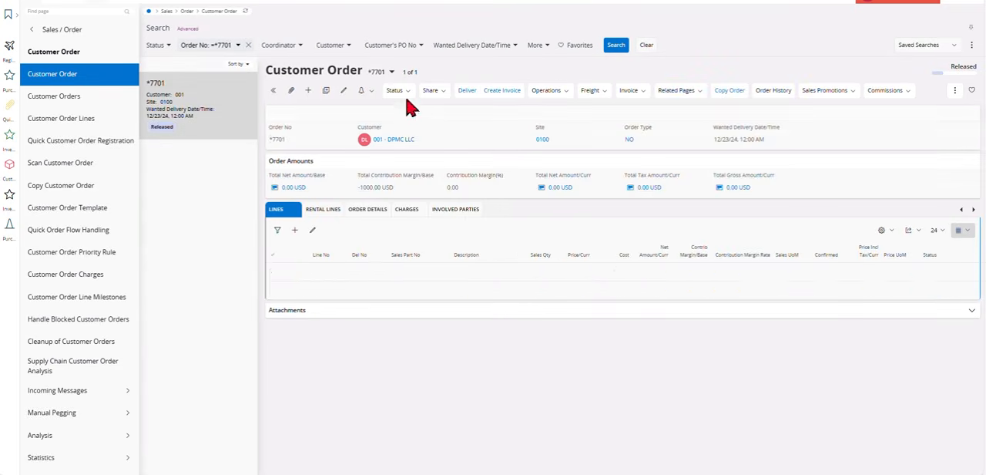
# Step: Open Manual Reservations for both customer order lines, M003 and M002
pyautogui.click(400, 91)
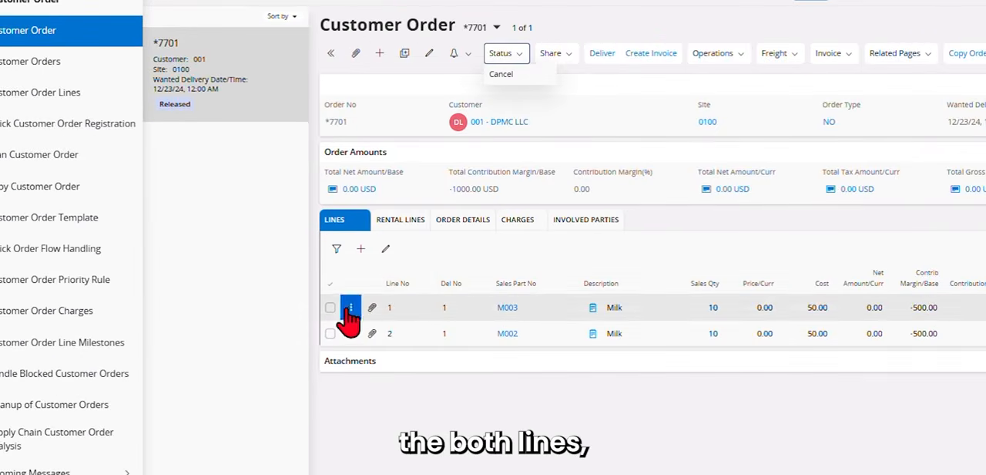
pyautogui.click(330, 282)
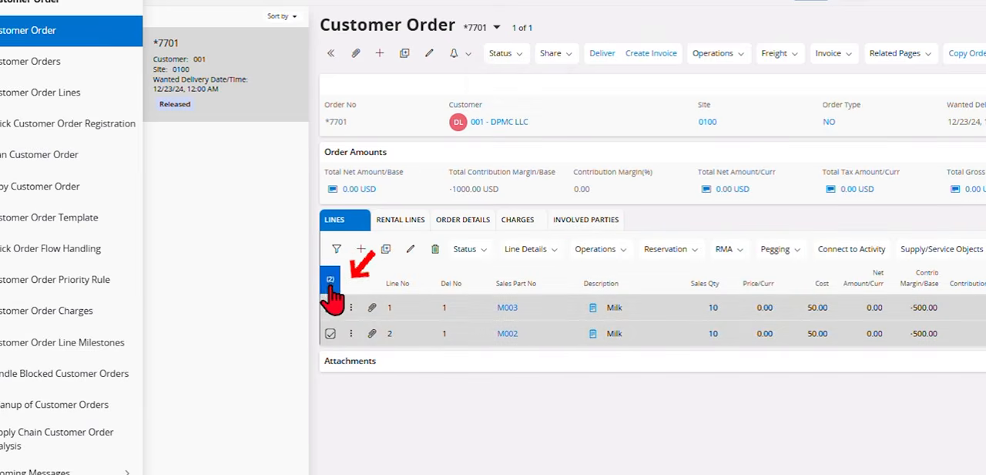
pyautogui.click(689, 261)
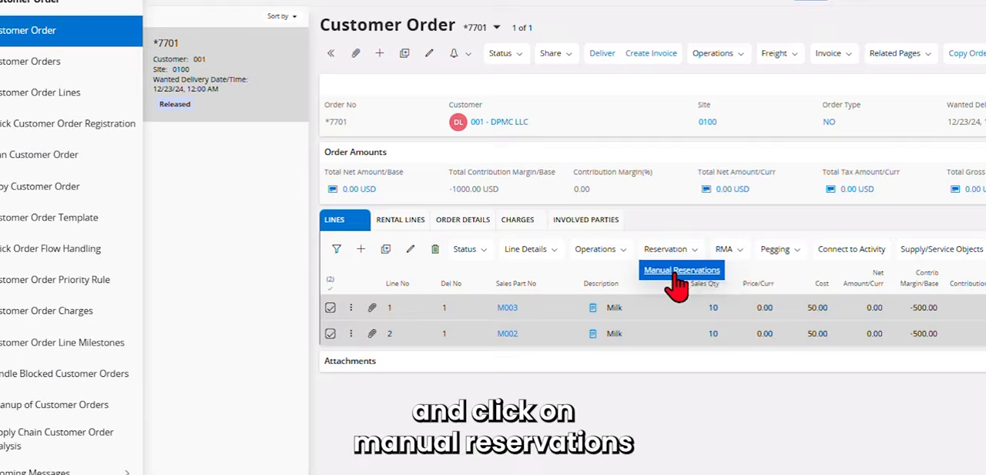
pyautogui.click(678, 274)
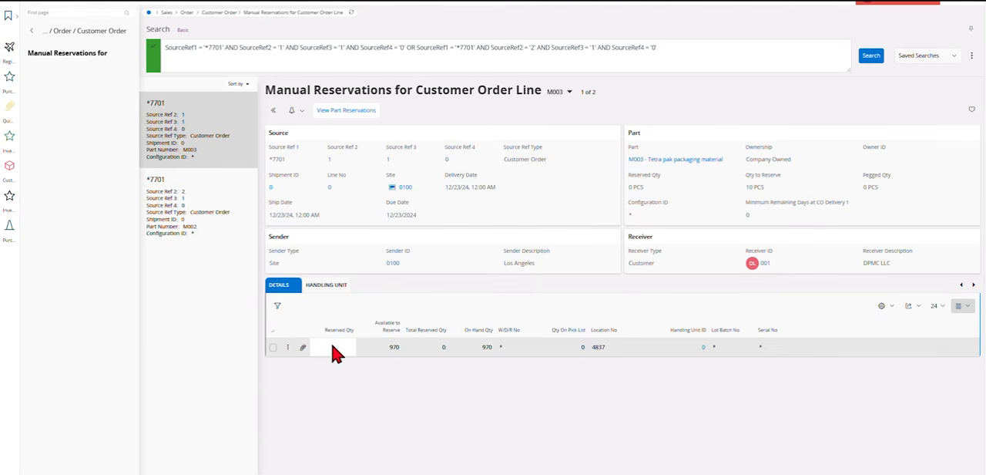
# Step: Reserve the full quantity of 10 for M003 from location 4837 and for M002 from location 4946
pyautogui.click(273, 346)
pyautogui.click(297, 308)
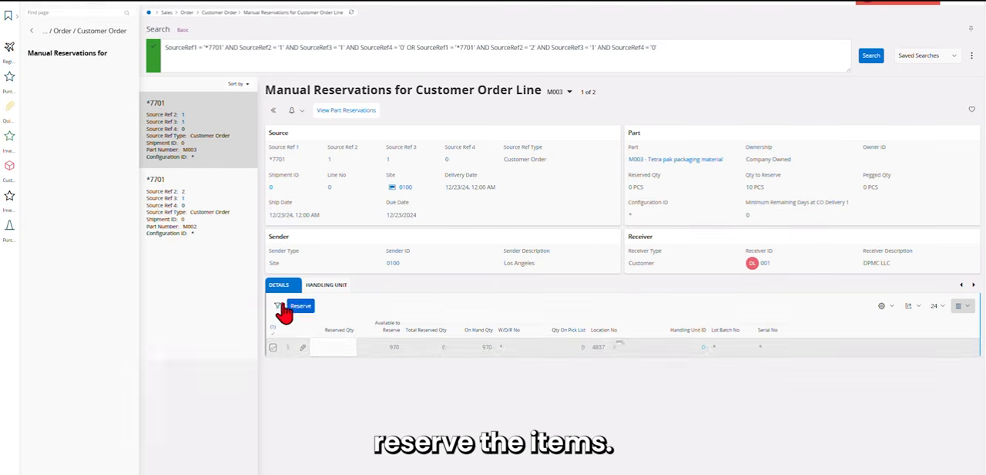
pyautogui.click(194, 213)
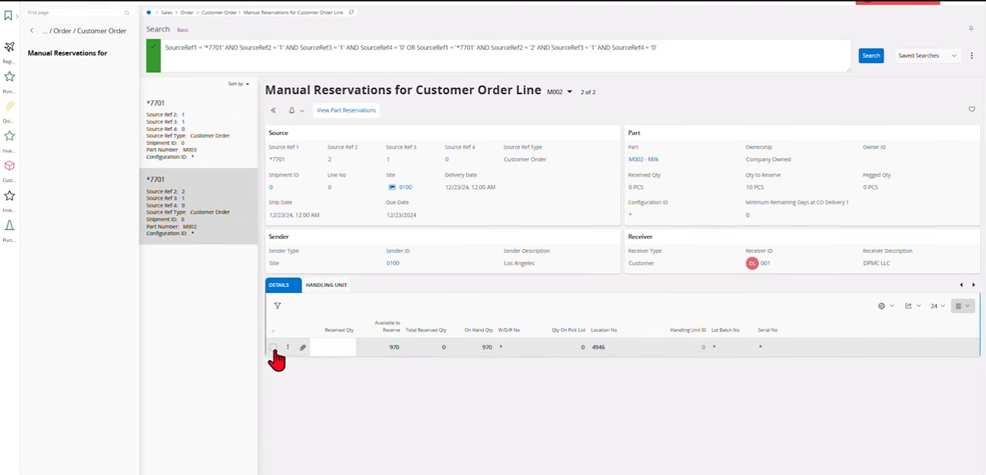
pyautogui.click(274, 347)
pyautogui.click(307, 313)
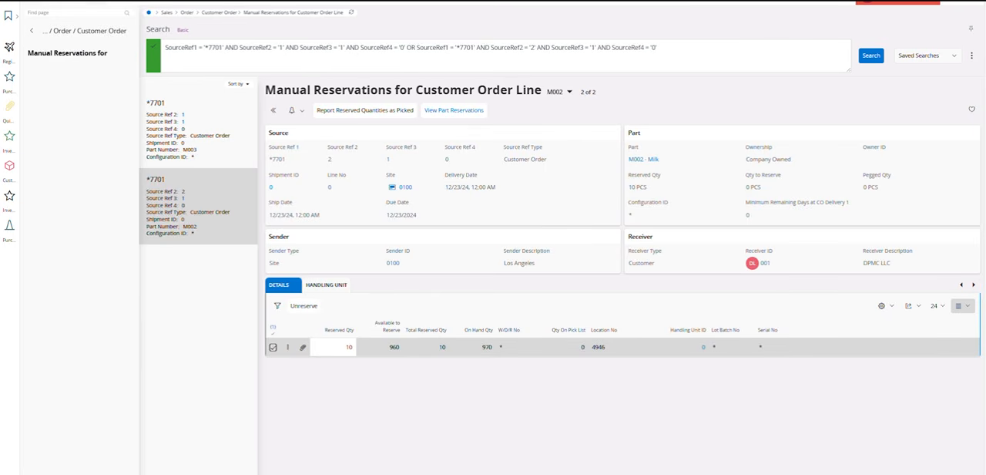
# Step: Search the pages for "Quic or f" from the site's Sales and Procurement window and open Quick Order Flow Handling
pyautogui.click(24, 1)
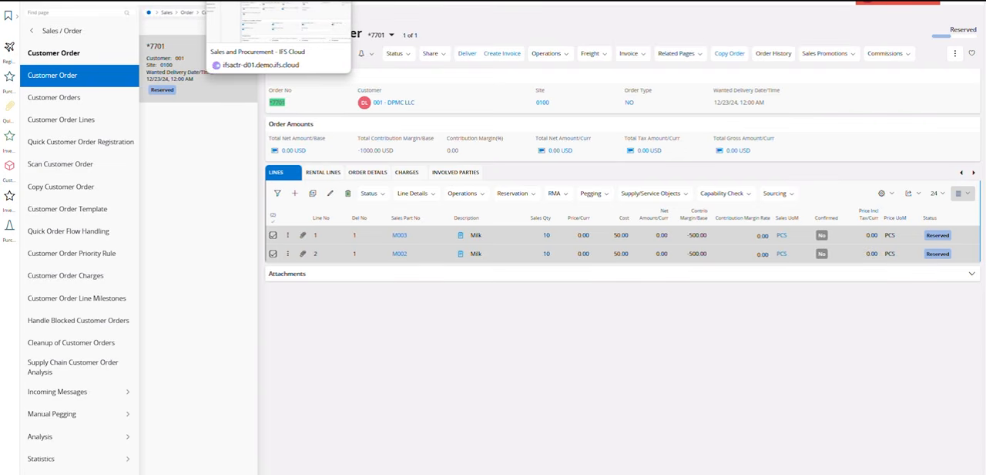
pyautogui.click(245, 1)
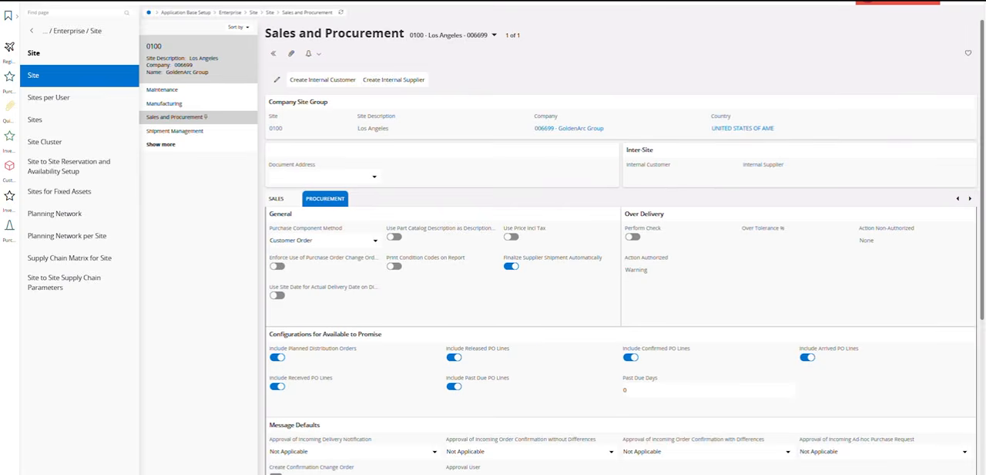
pyautogui.click(30, 2)
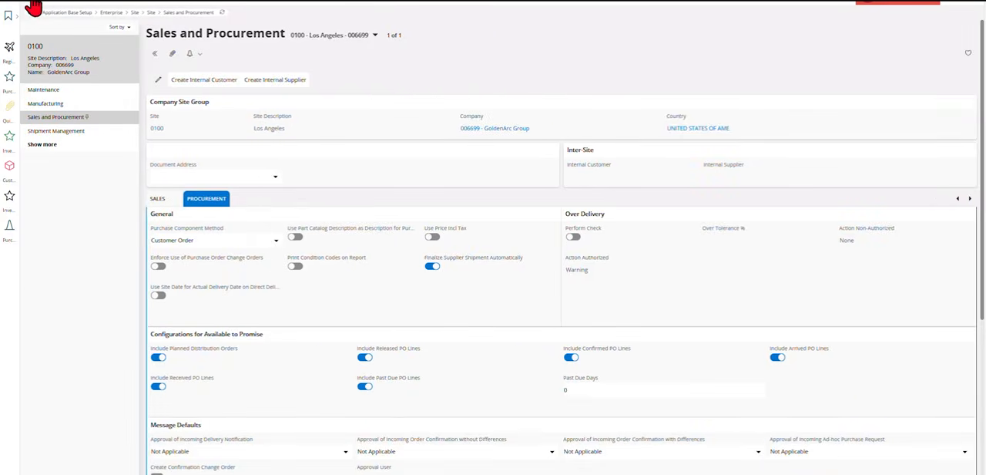
pyautogui.click(30, 4)
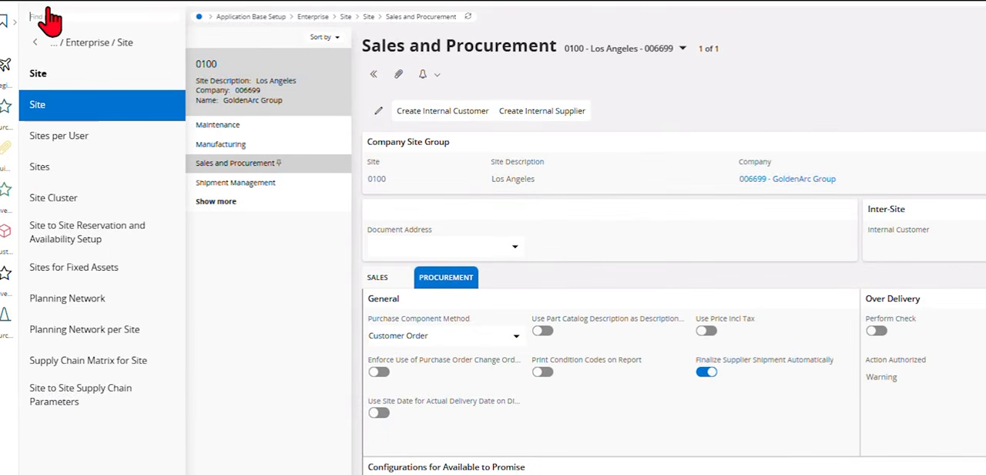
pyautogui.write('Quic or')
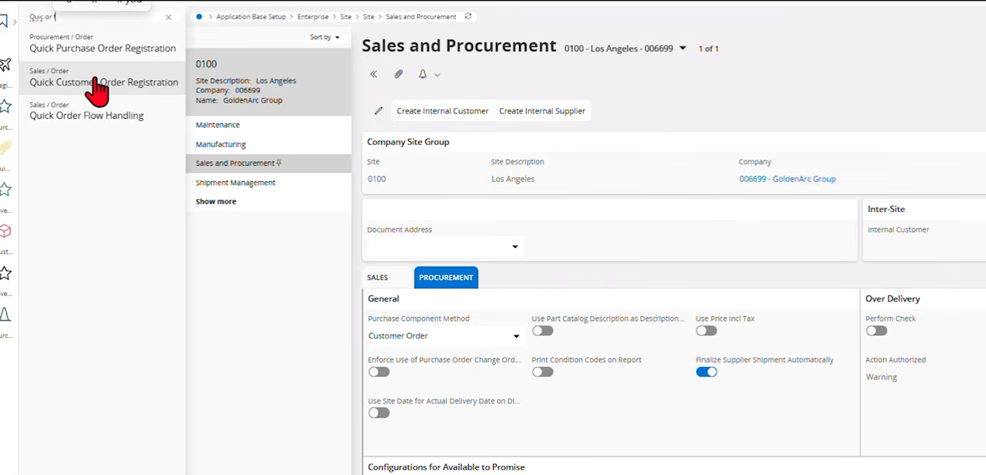
pyautogui.write('f')
pyautogui.click(123, 51)
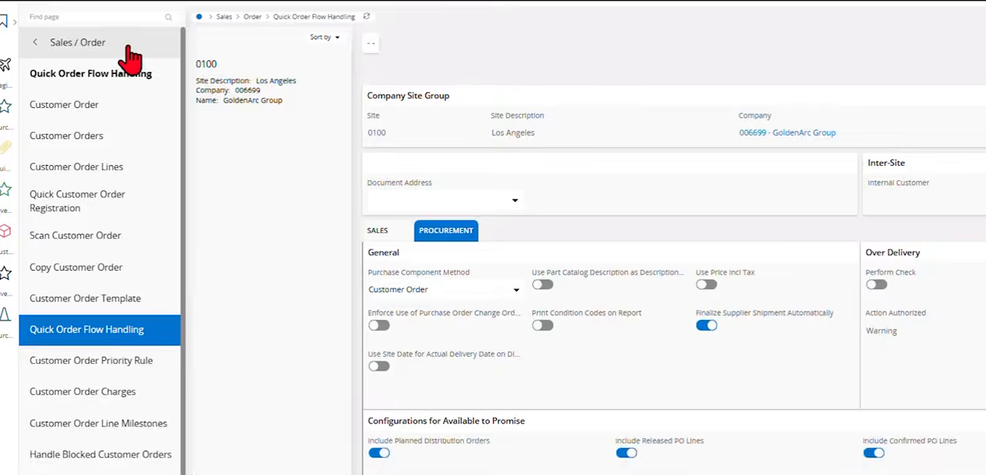
# Step: Search Quick Order Flow Handling for the component customer order by its copied order number
pyautogui.click(190, 48)
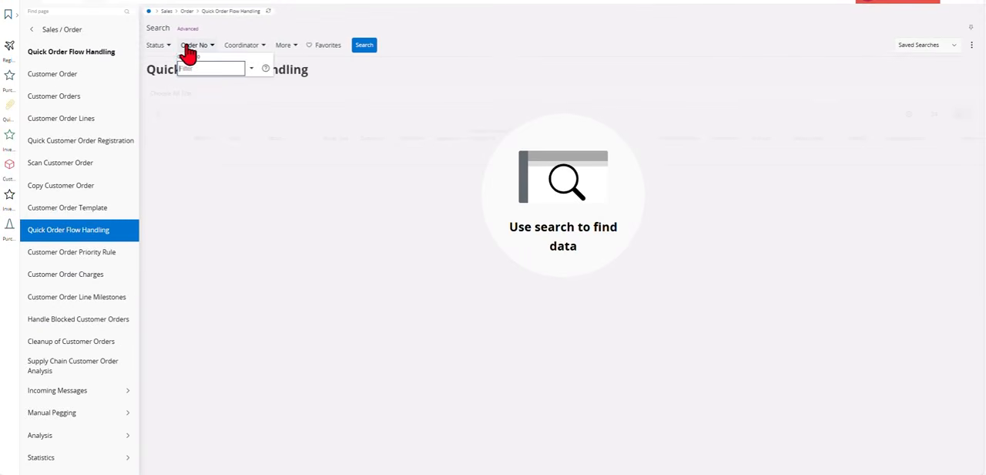
pyautogui.hotkey('ctrl', 'v')
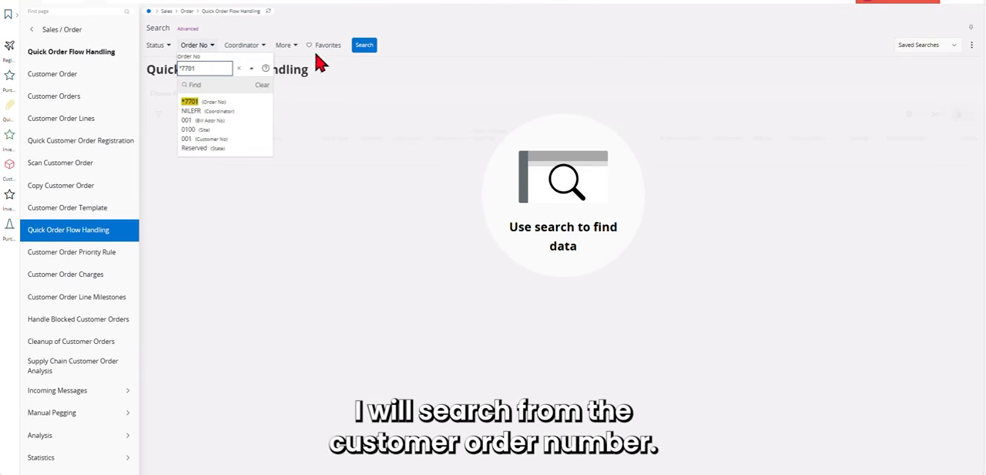
pyautogui.click(230, 123)
pyautogui.click(398, 45)
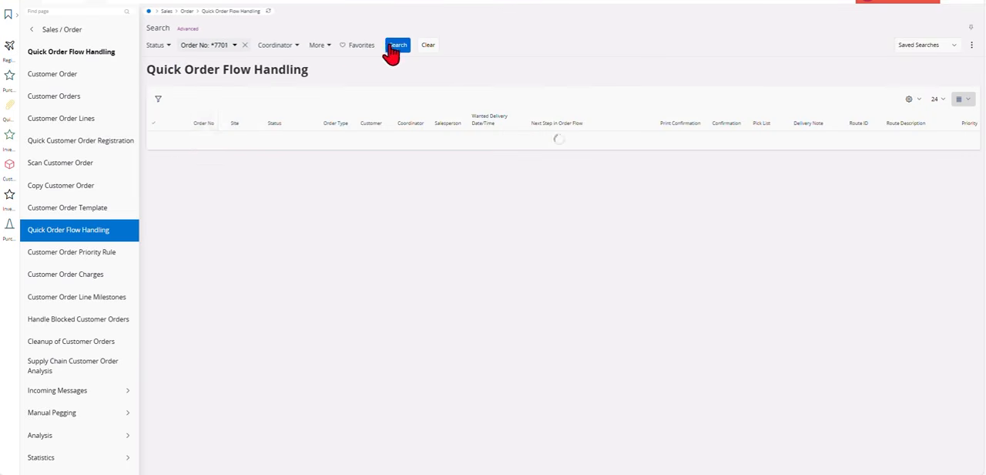
# Step: Create the pick list for the reserved customer order
pyautogui.click(153, 142)
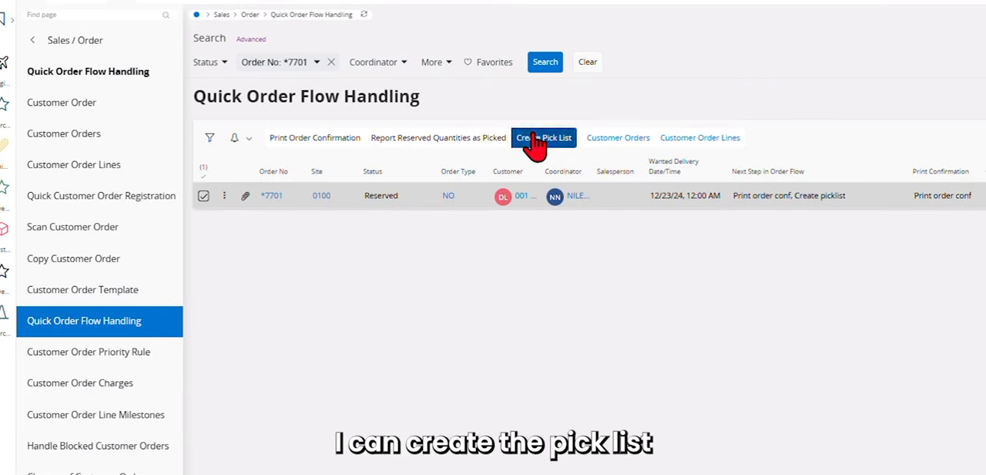
pyautogui.click(537, 143)
pyautogui.click(699, 265)
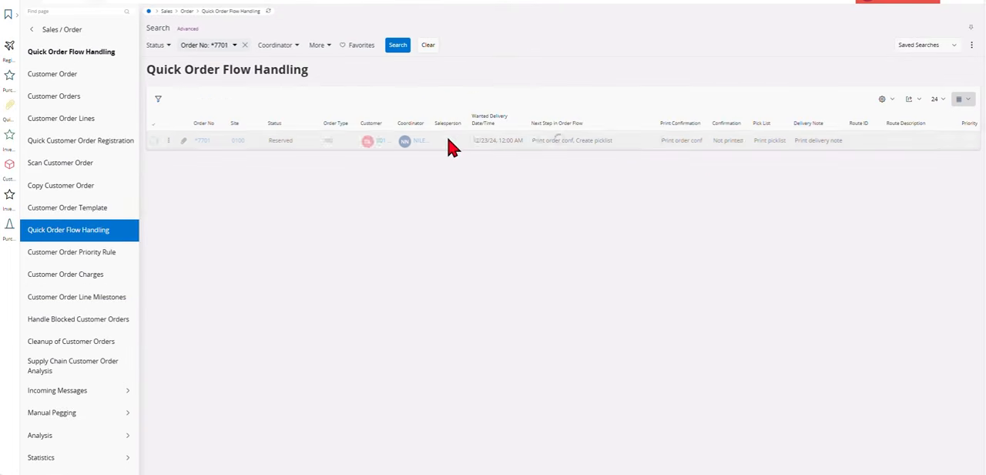
# Step: Open pick list reporting for the reserved customer order from Quick Order Flow Handling and refresh the customer order
pyautogui.click(396, 46)
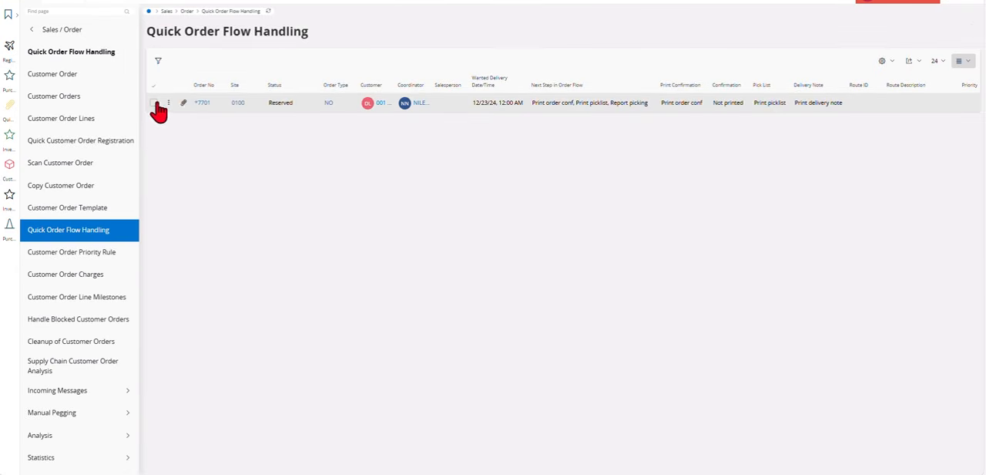
pyautogui.click(155, 104)
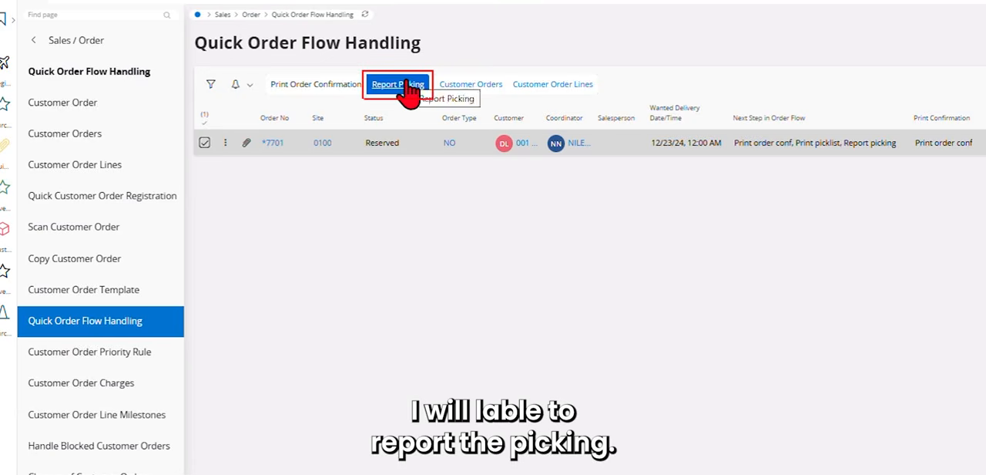
pyautogui.click(404, 84)
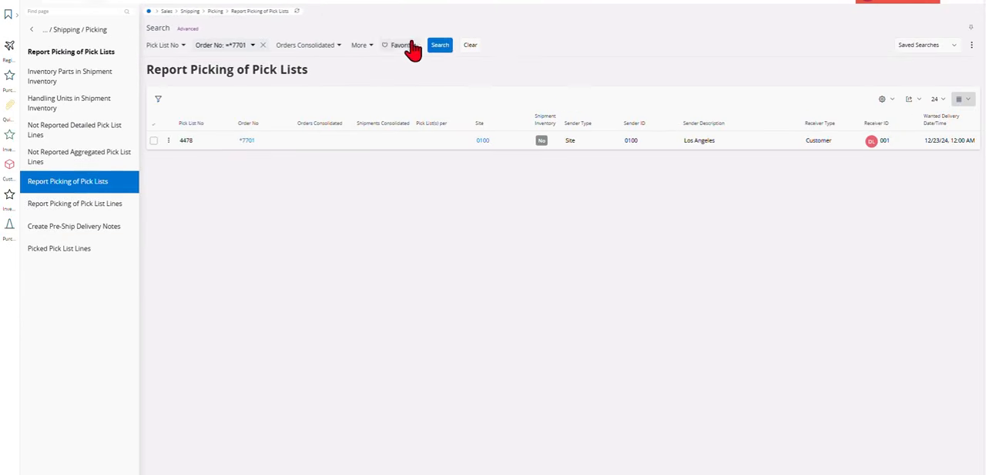
pyautogui.click(440, 48)
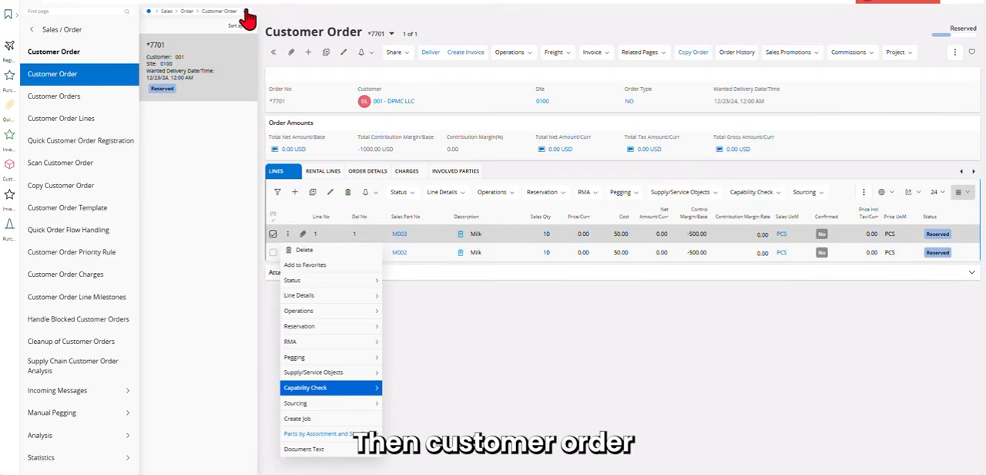
pyautogui.click(245, 12)
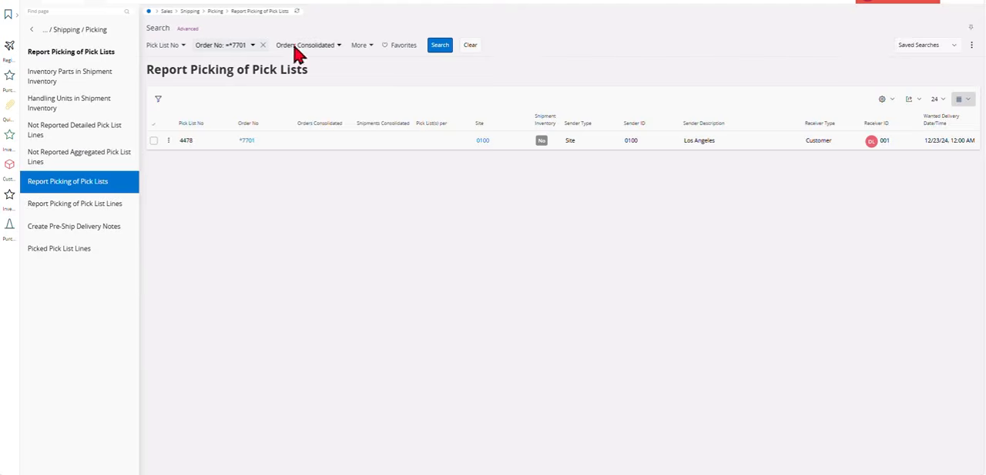
# Step: Report picking of the M002 and M003 lines on the customer order's pick list
pyautogui.click(154, 140)
pyautogui.click(380, 143)
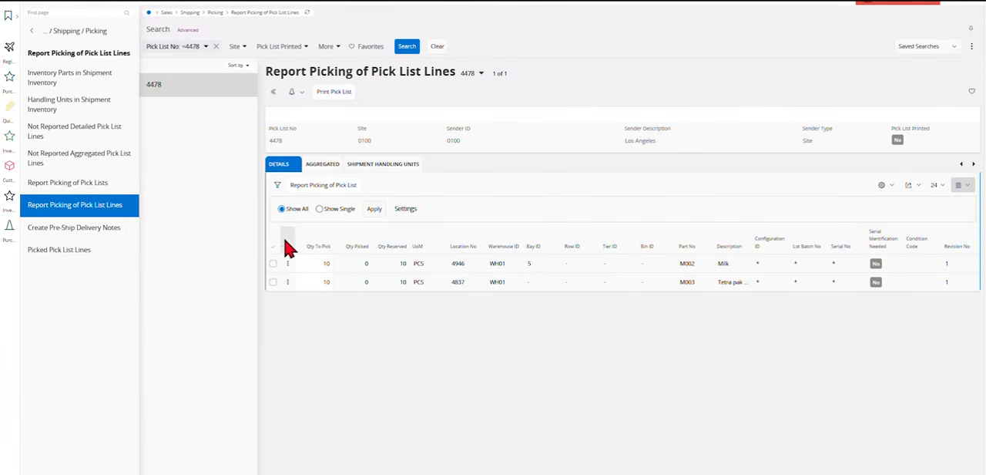
pyautogui.click(324, 186)
pyautogui.click(517, 149)
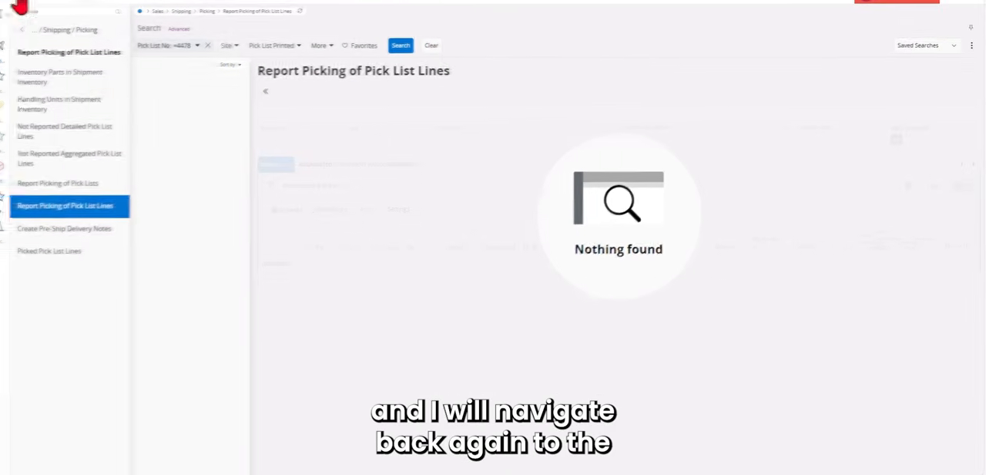
# Step: Deliver the picked customer order from Quick Order Flow Handling and refresh its Customer Order page
pyautogui.click(67, 181)
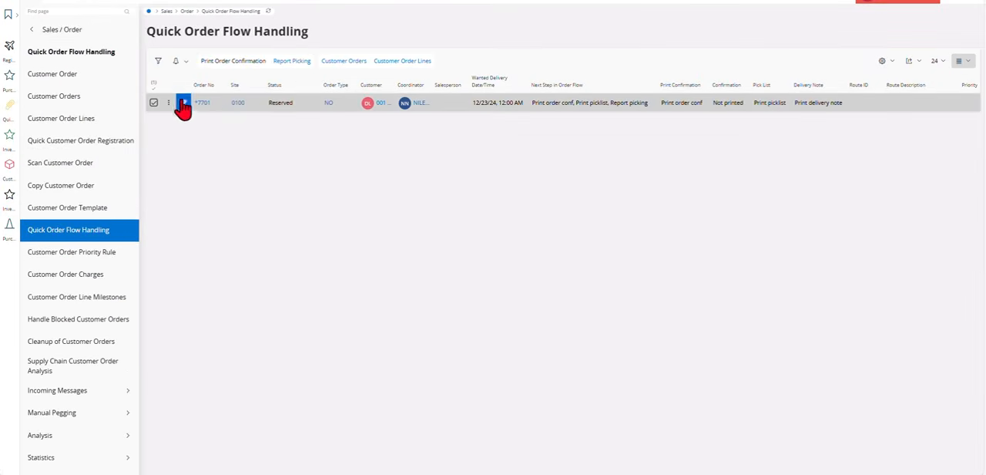
pyautogui.click(267, 12)
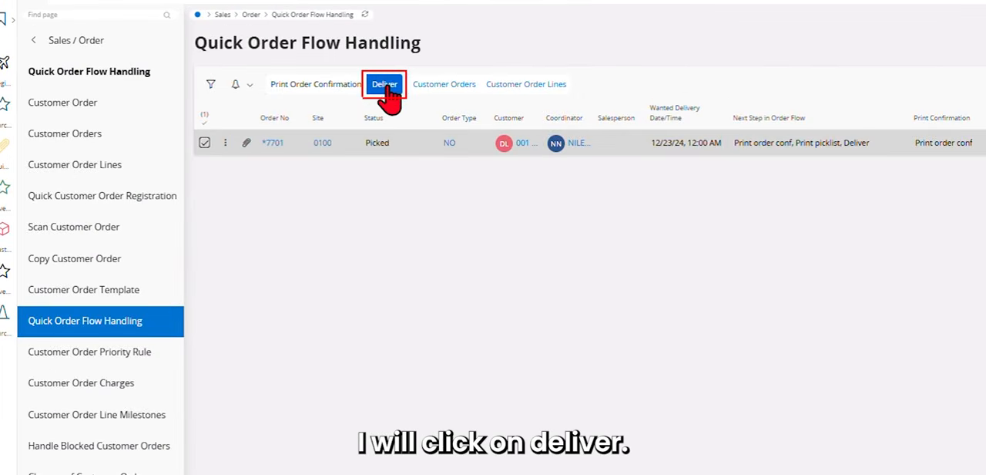
pyautogui.click(385, 85)
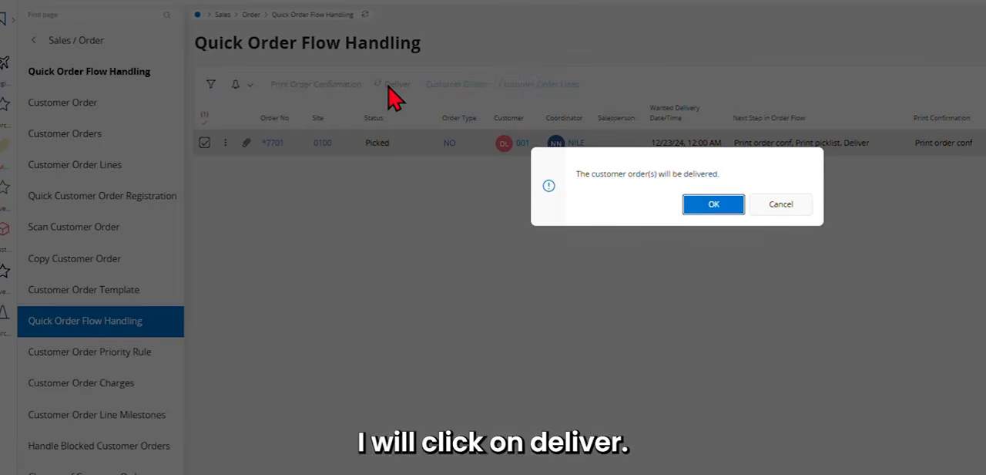
pyautogui.click(707, 205)
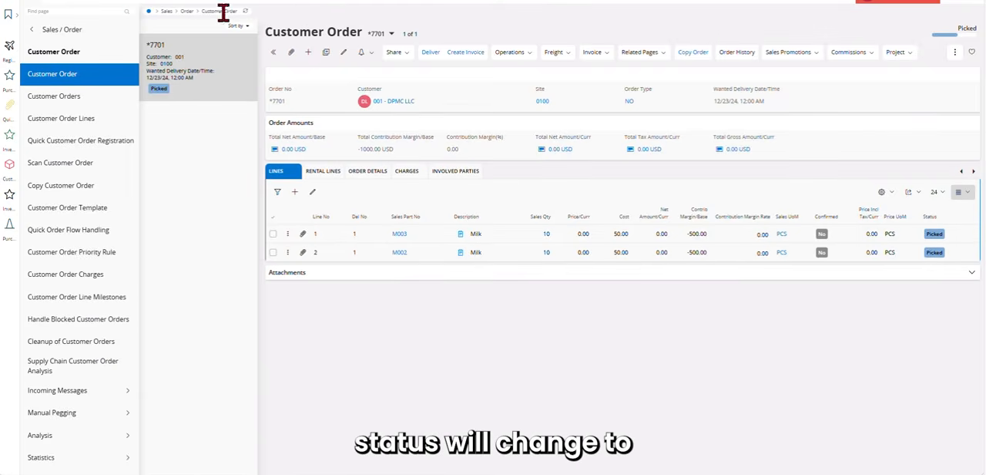
pyautogui.click(245, 13)
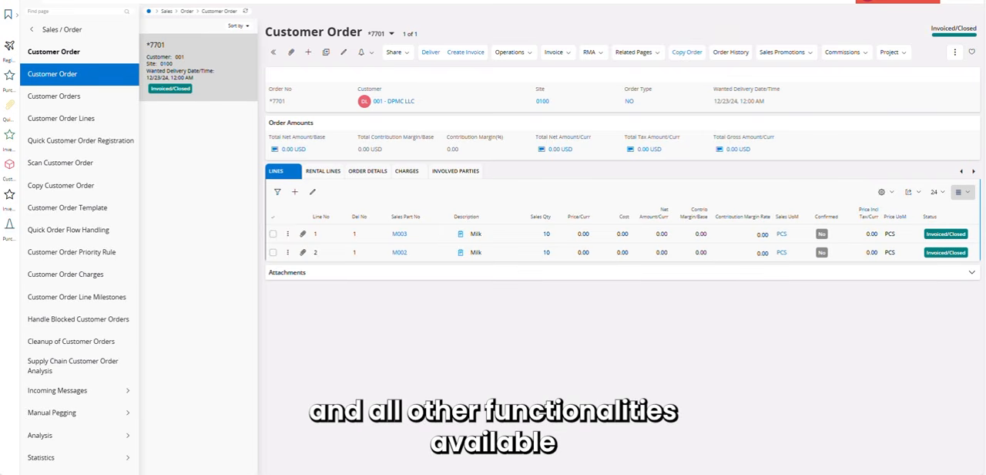
# Step: Search Register Arrivals for the Milk Packets purchase order, using its order number as Source Ref 1
pyautogui.click(61, 118)
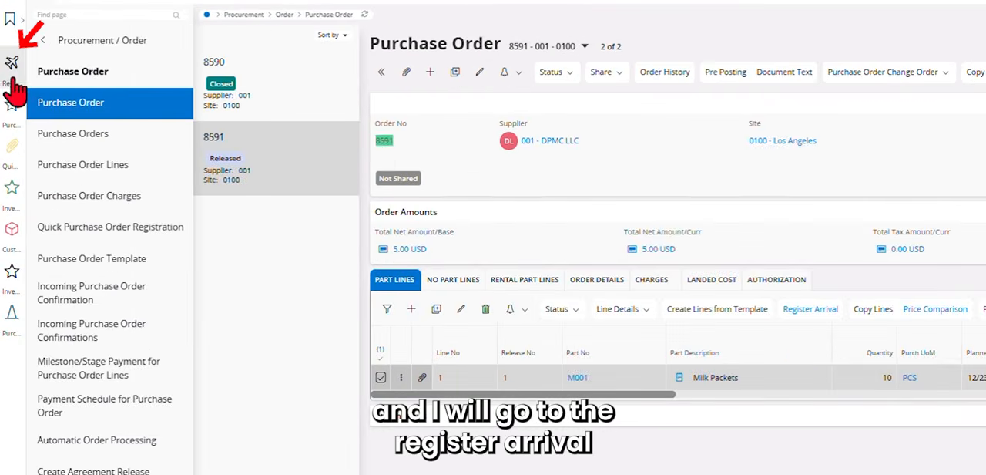
pyautogui.click(12, 75)
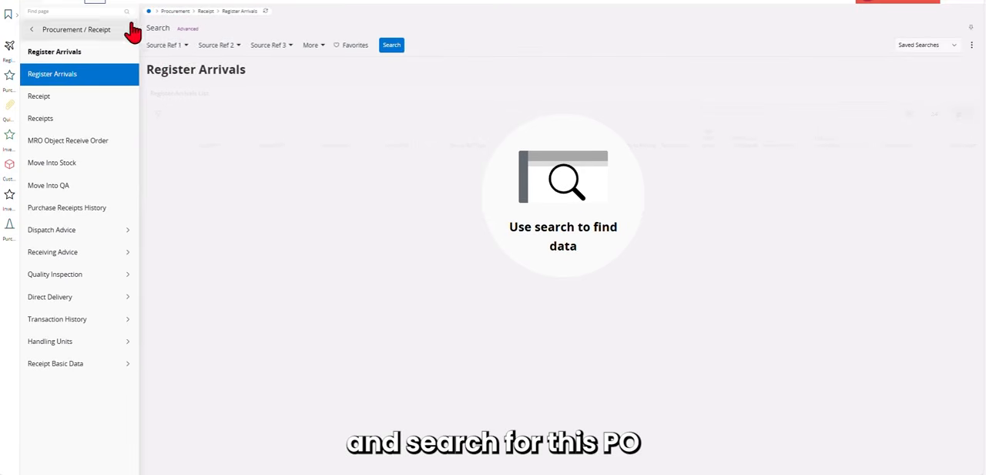
pyautogui.click(165, 45)
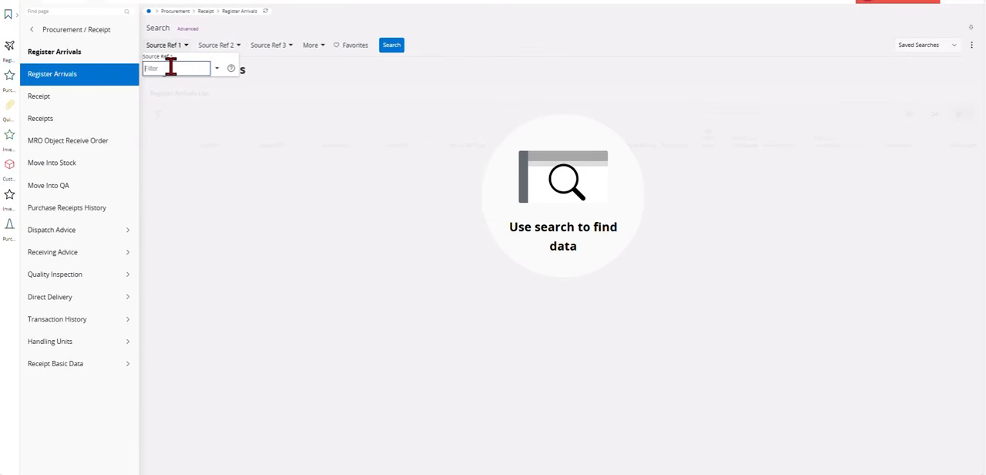
pyautogui.write('8591')
pyautogui.click(171, 93)
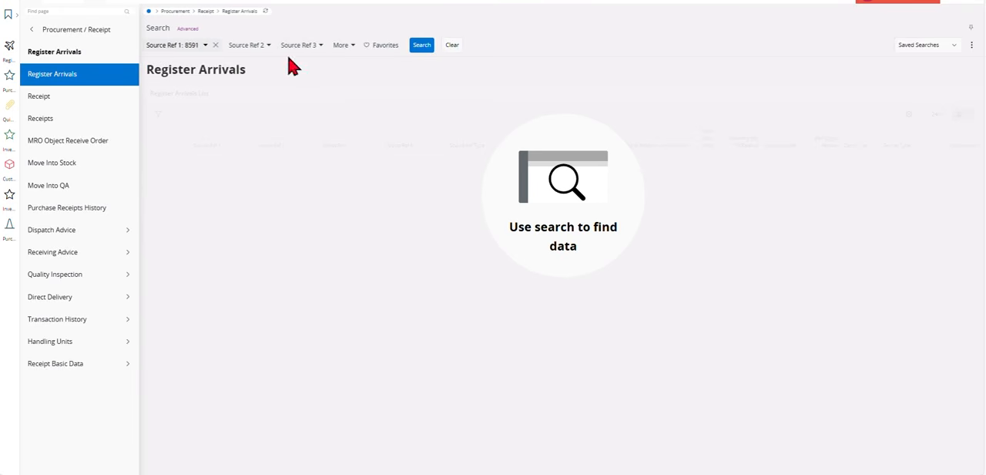
pyautogui.click(422, 45)
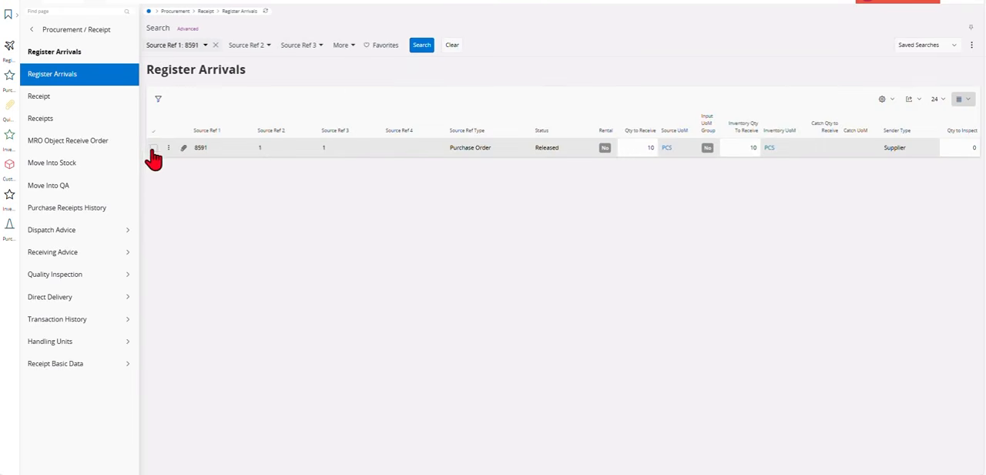
# Step: Receive the Milk Packets purchase order line into inventory with receipt reference DHL and proceed with the registration
pyautogui.click(153, 147)
pyautogui.click(210, 100)
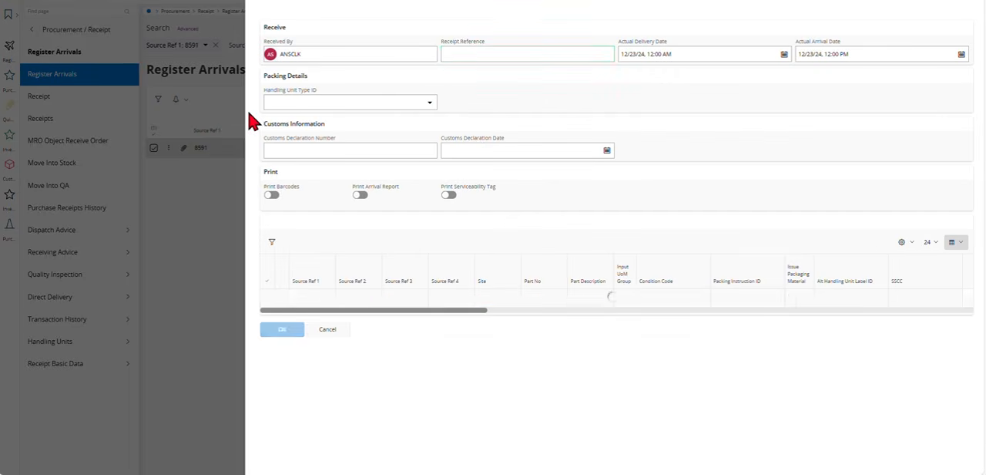
pyautogui.click(457, 52)
pyautogui.write('DHL')
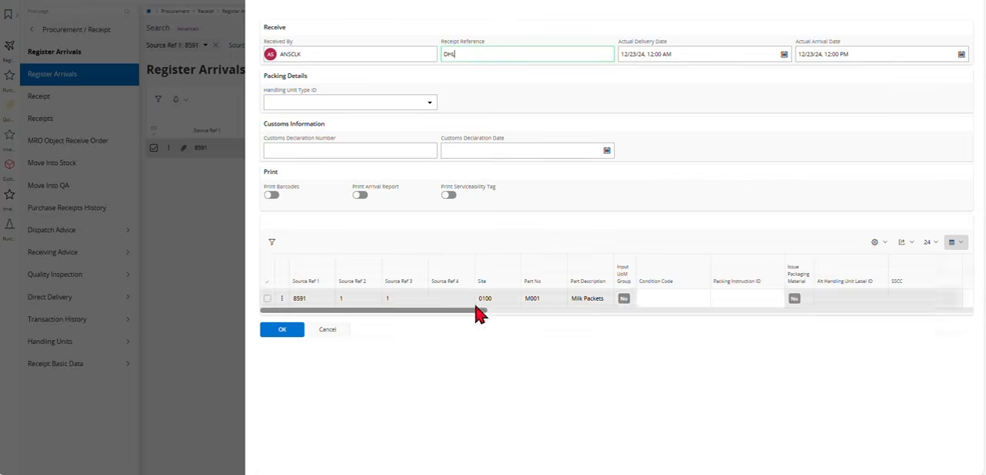
pyautogui.moveTo(465, 310); pyautogui.dragTo(723, 330)
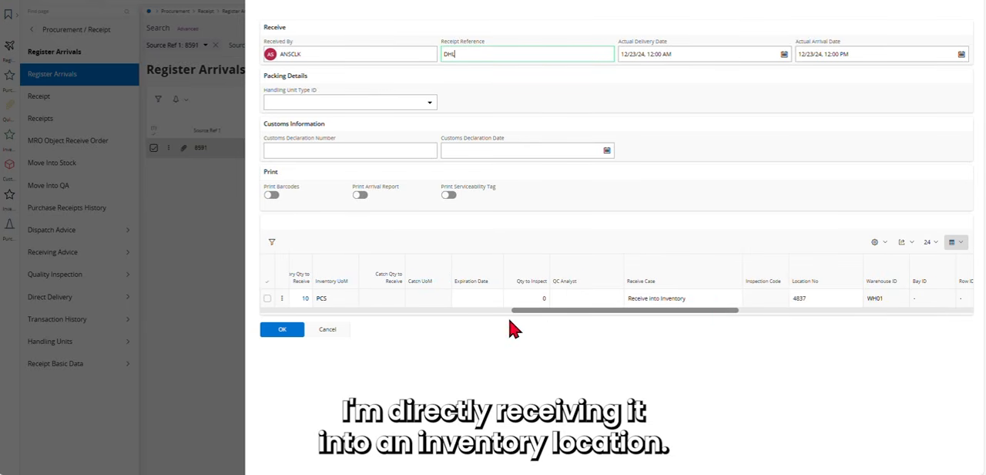
pyautogui.click(291, 331)
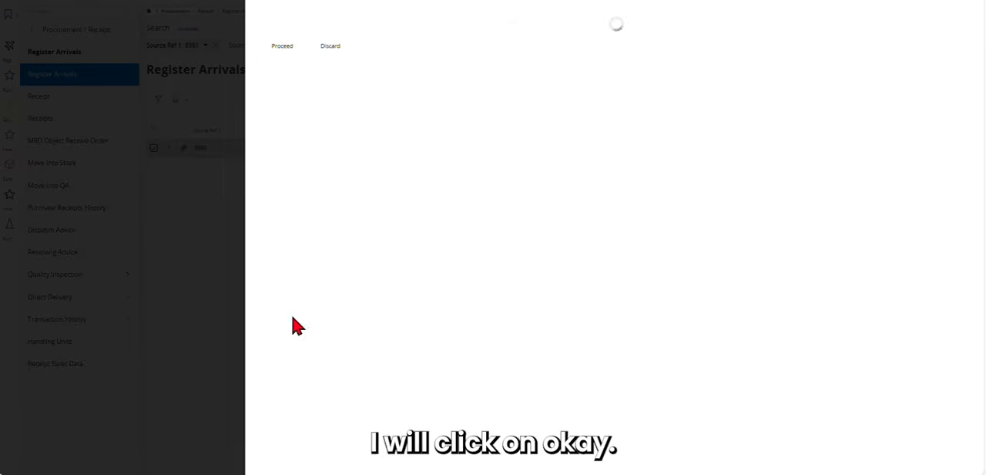
pyautogui.click(287, 69)
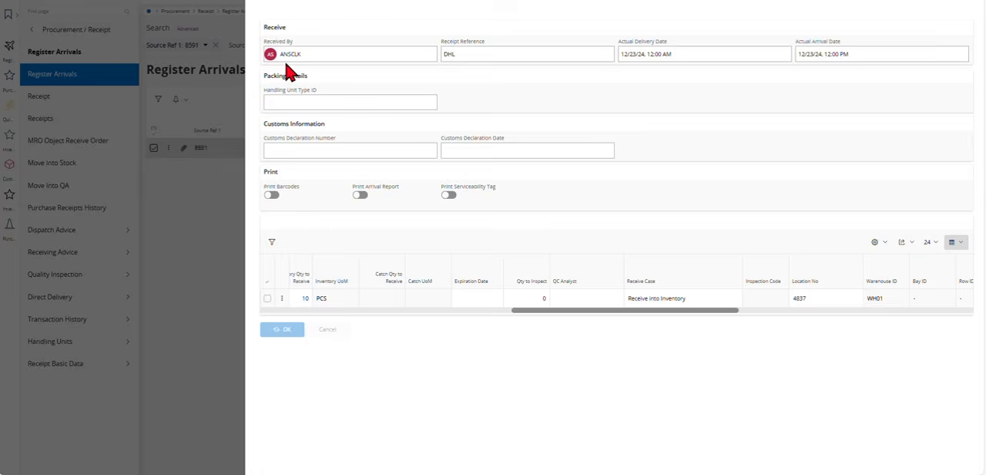